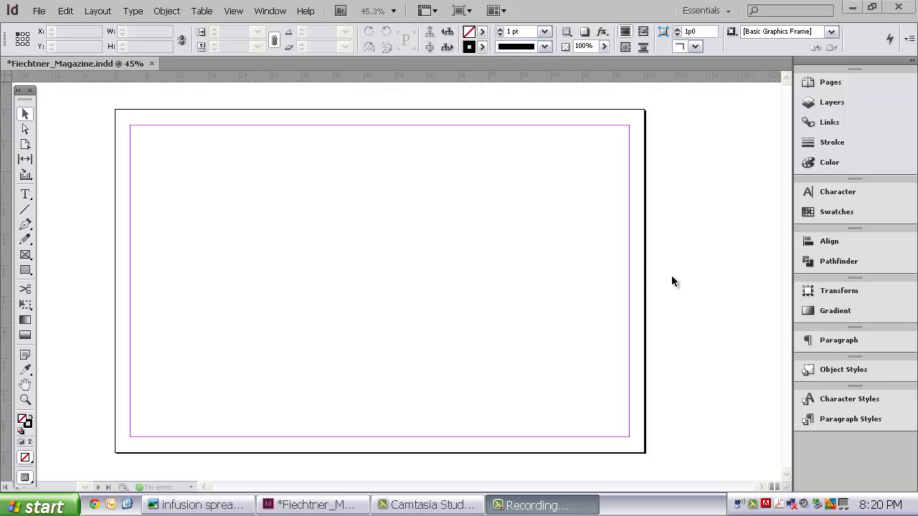
Choose the infusion spread 2 image to place with File > Place
left_click(39, 11)
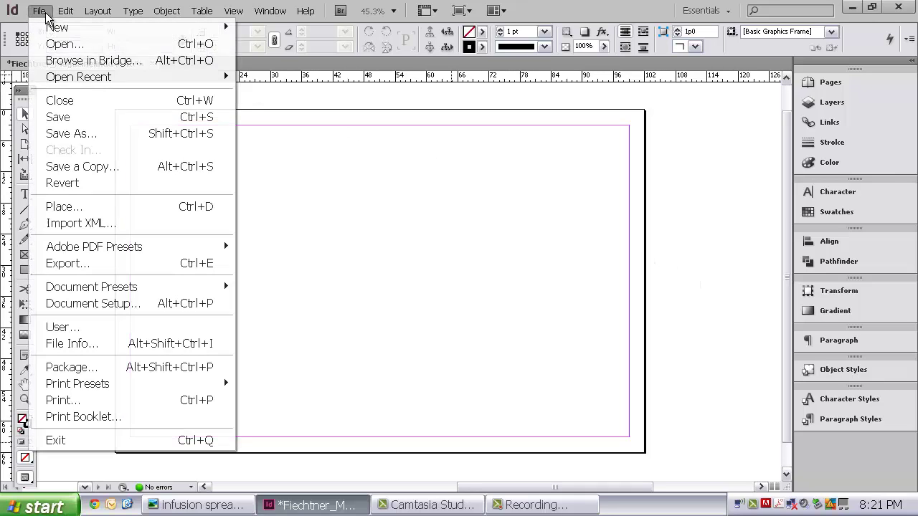
left_click(81, 208)
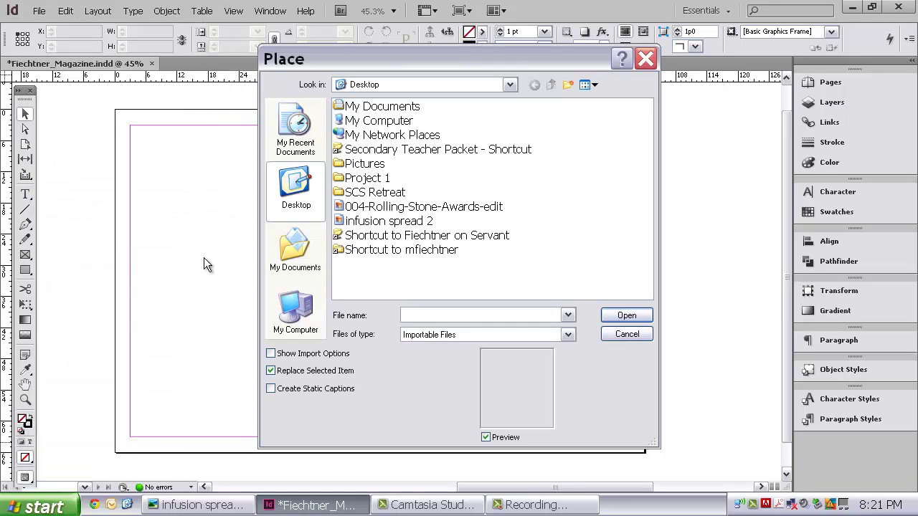
left_click(391, 225)
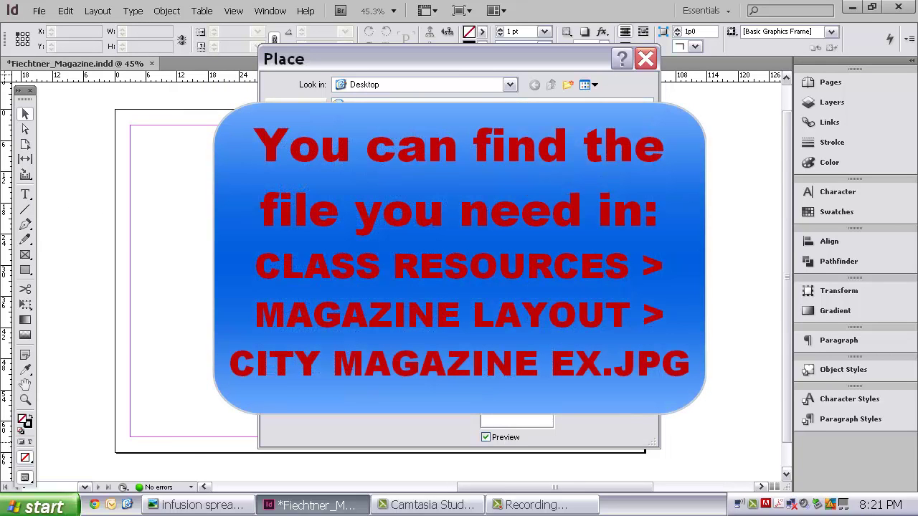
key("Return")
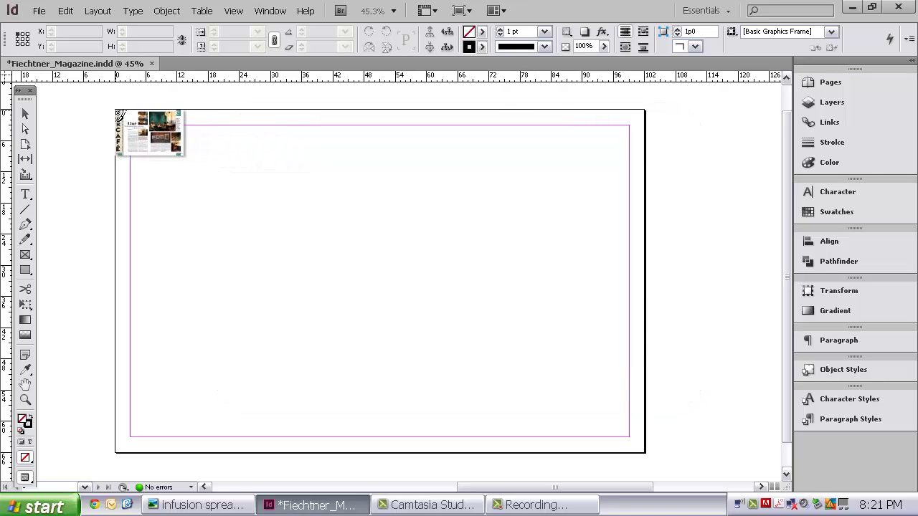
Drop the spread image at the page's top-left corner and reshape its frame
left_click(116, 110)
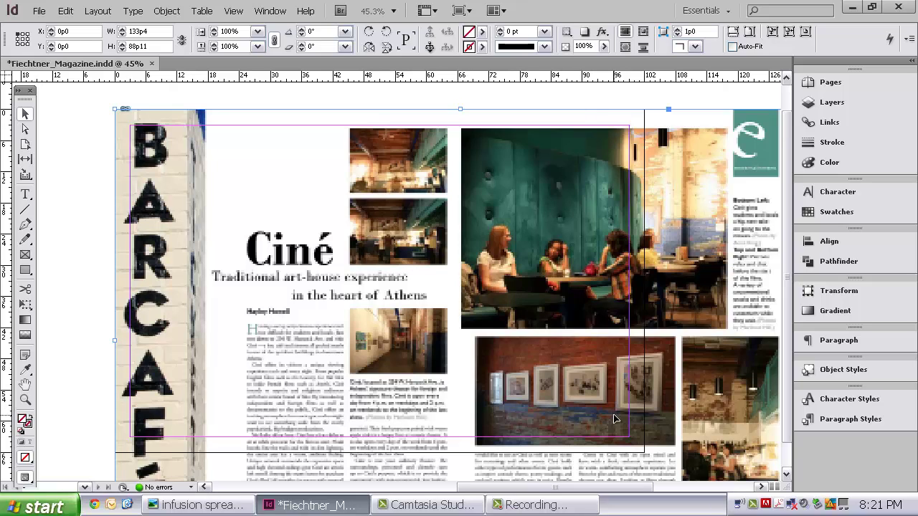
left_click_drag(574, 487, 609, 488)
left_click_drag(787, 307, 773, 328)
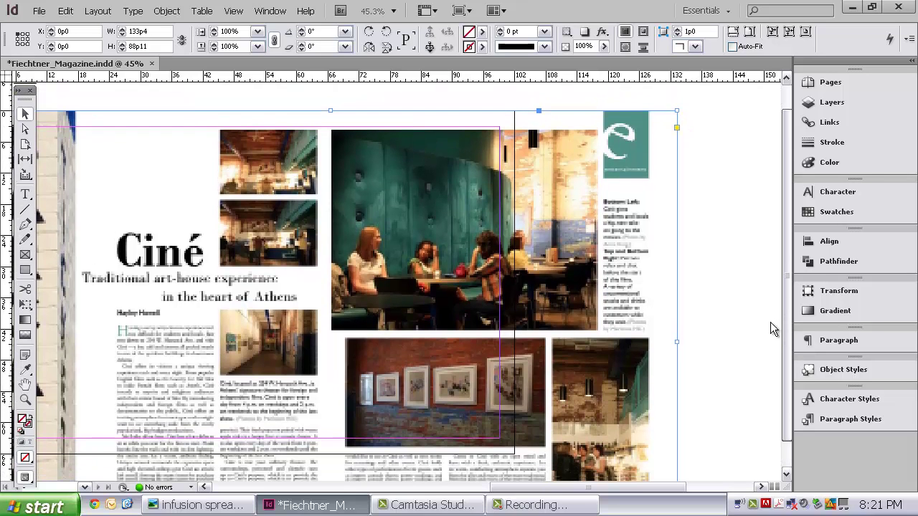
left_click_drag(580, 393, 583, 276)
left_click_drag(680, 423, 514, 425)
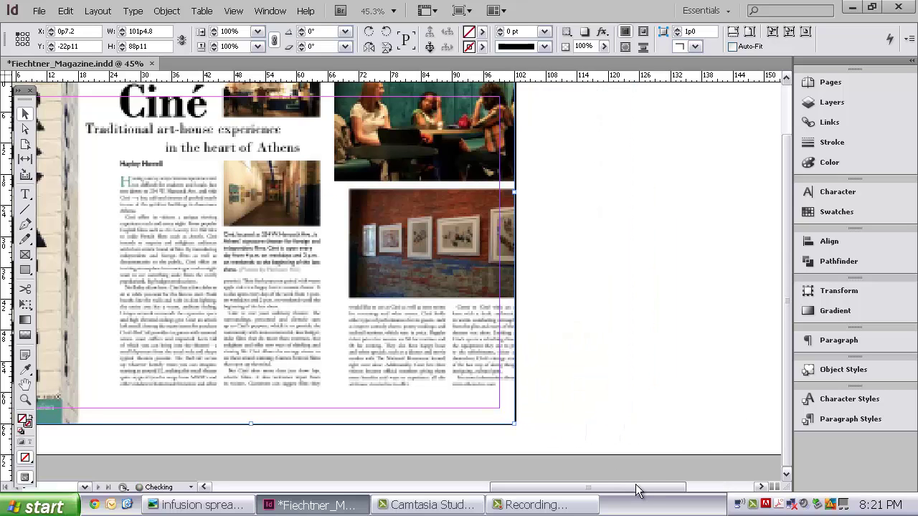
Align the frame to X 0p0, Y 0p0 and stretch it to 102p0 by 66p0
left_click_drag(638, 491, 580, 489)
scroll(590, 381, "up", 2)
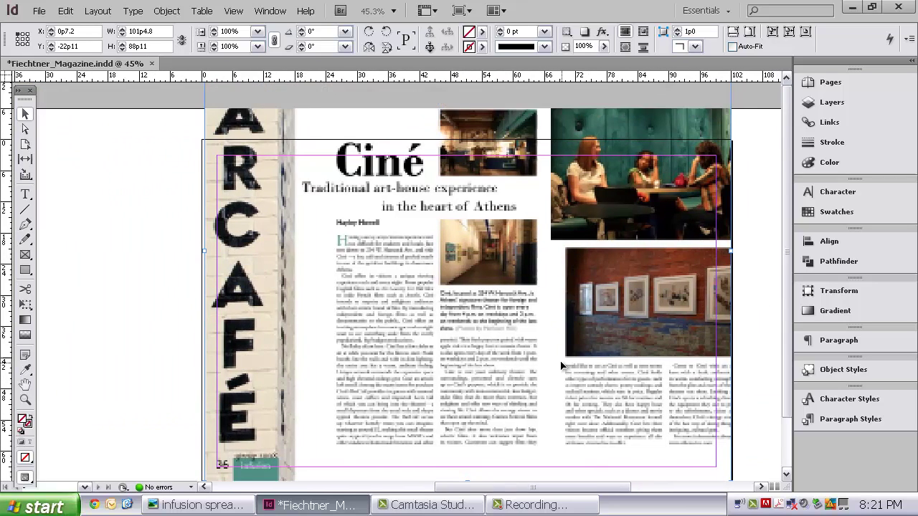
left_click_drag(356, 161, 362, 272)
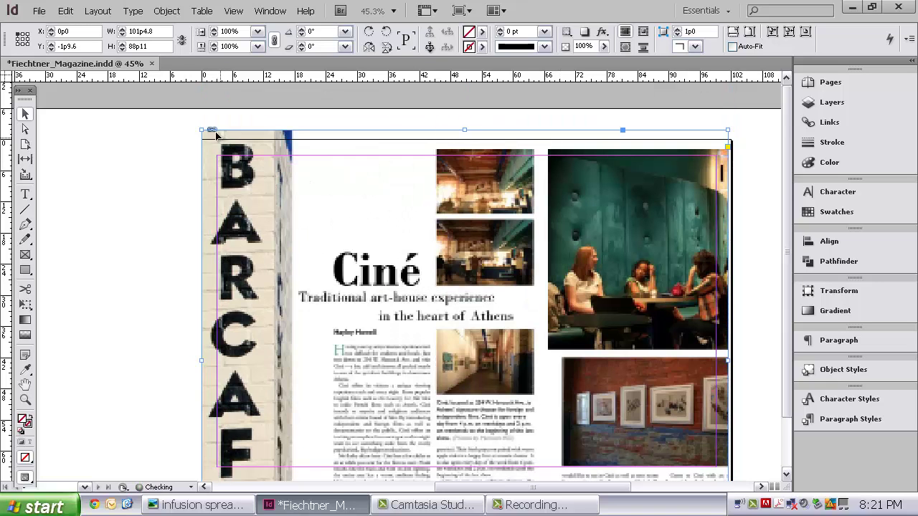
left_click_drag(212, 132, 312, 202)
scroll(626, 337, "down", 2)
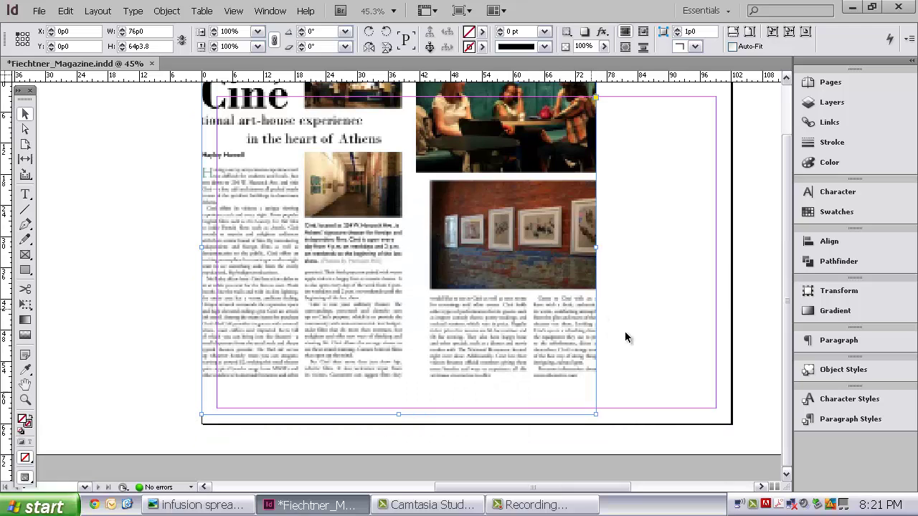
left_click_drag(595, 414, 727, 423)
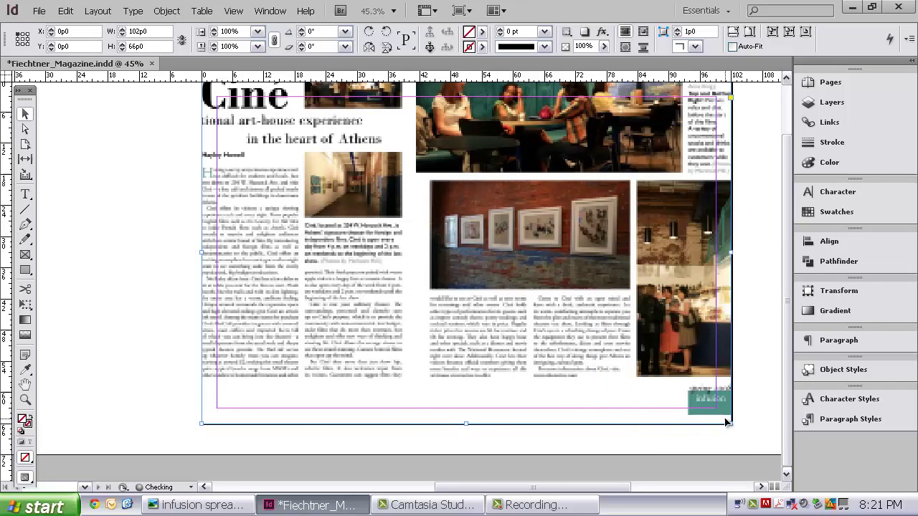
scroll(725, 416, "up", 1)
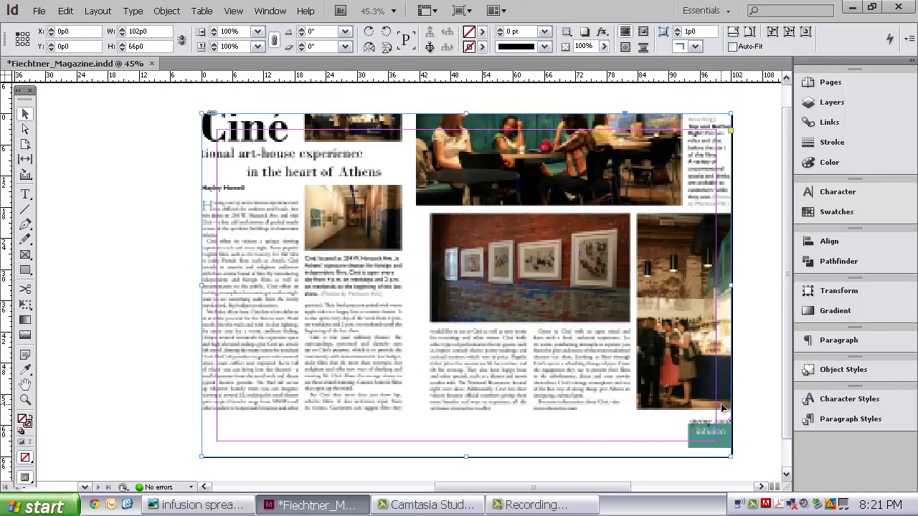
Set the spread image's Display Performance to High Quality Display
right_click(427, 175)
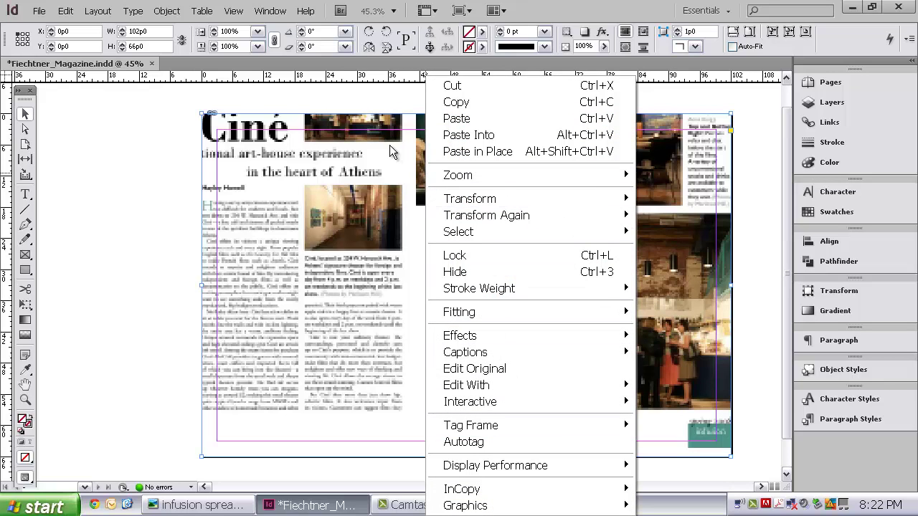
mouse_move(519, 464)
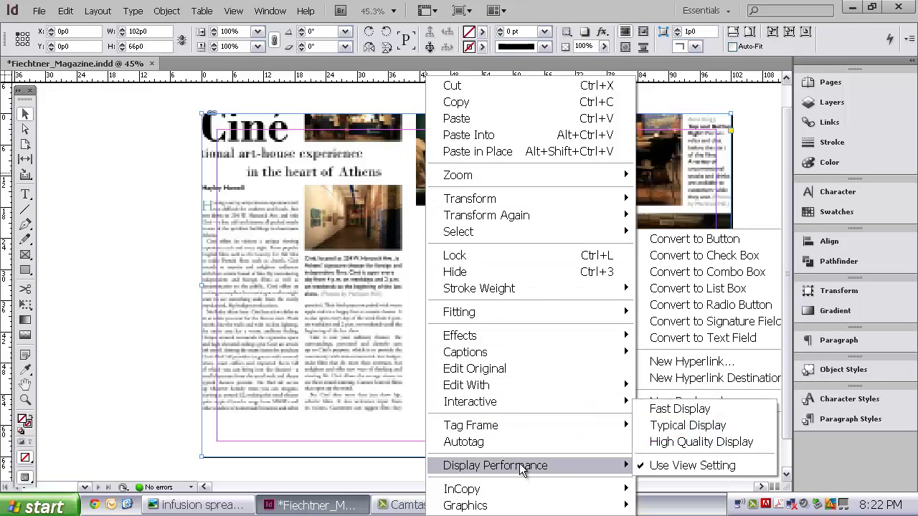
left_click(664, 443)
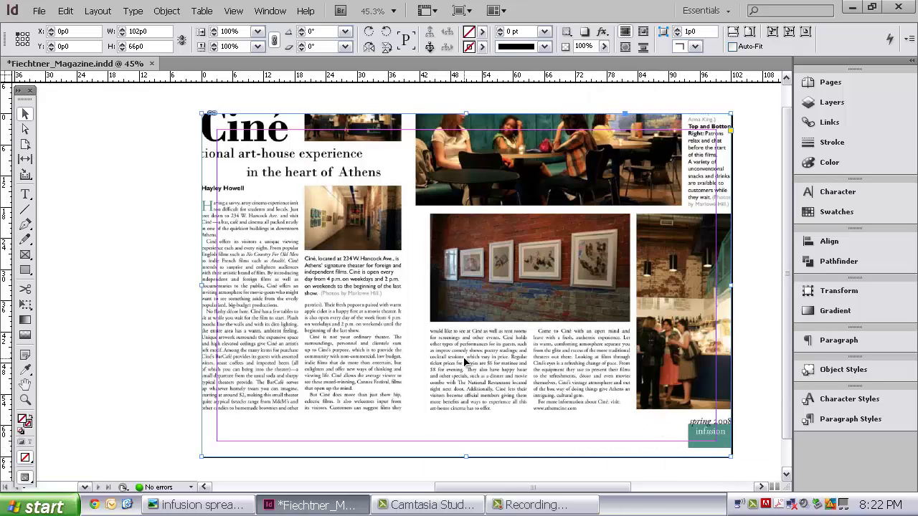
right_click(350, 175)
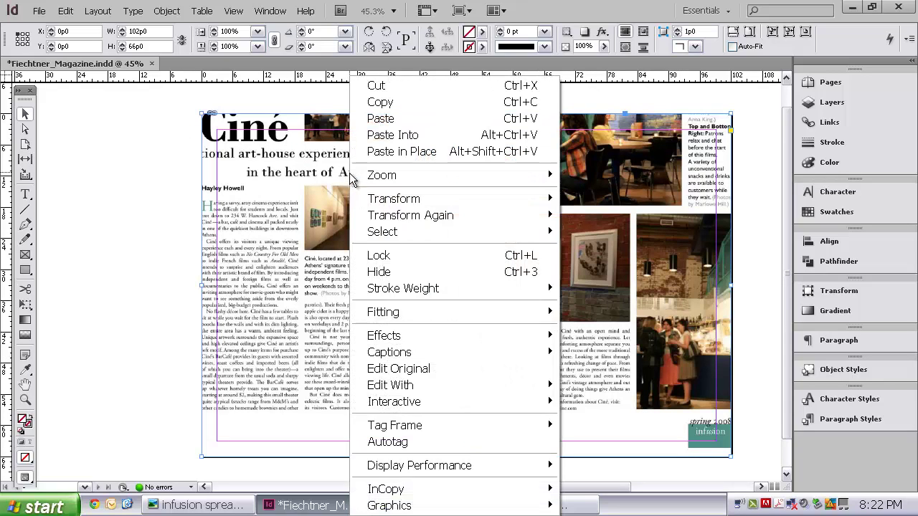
mouse_move(457, 466)
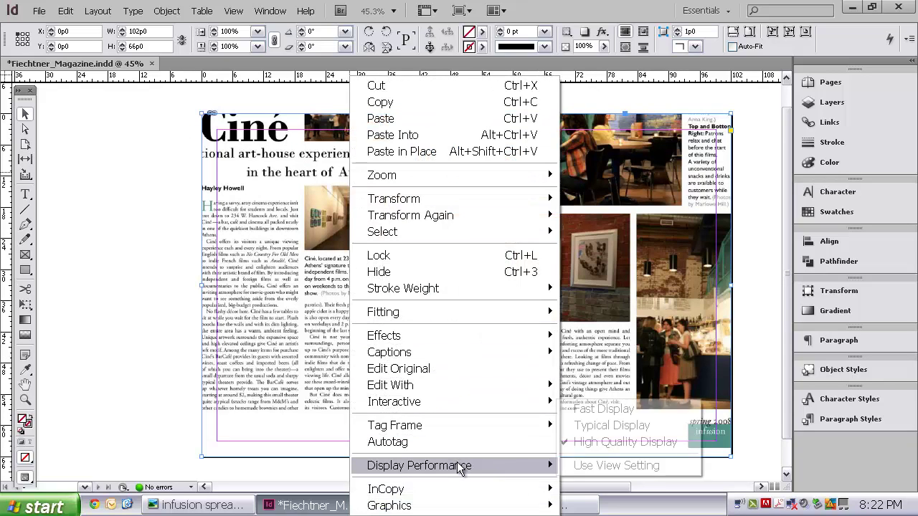
left_click(602, 442)
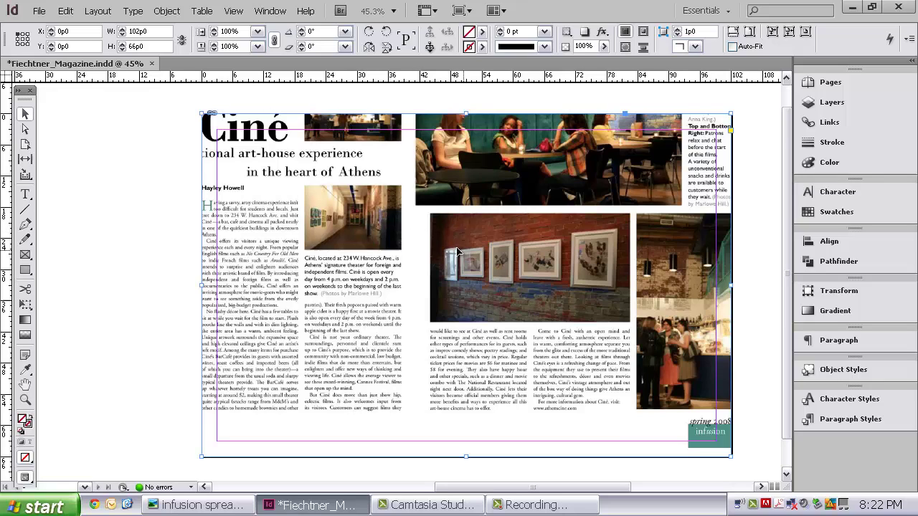
Apply Fit Content Proportionally so the whole spread fills the frame
right_click(421, 157)
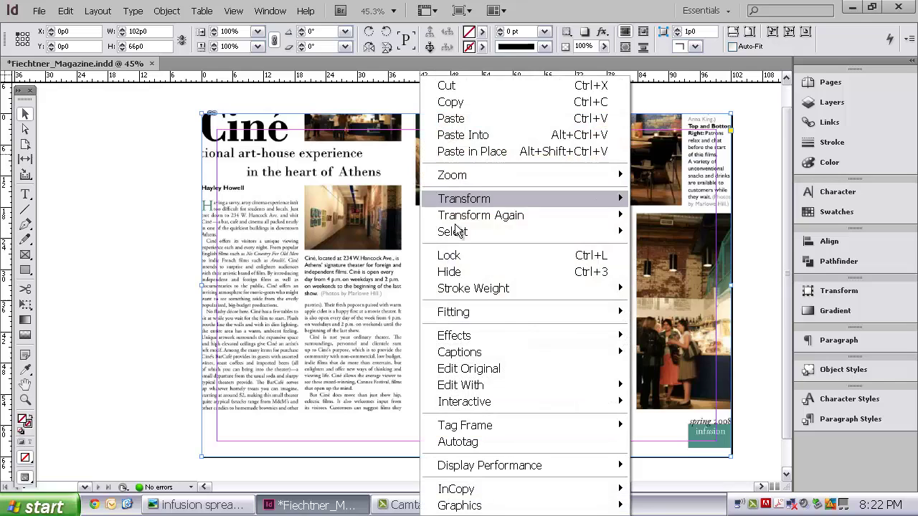
mouse_move(562, 319)
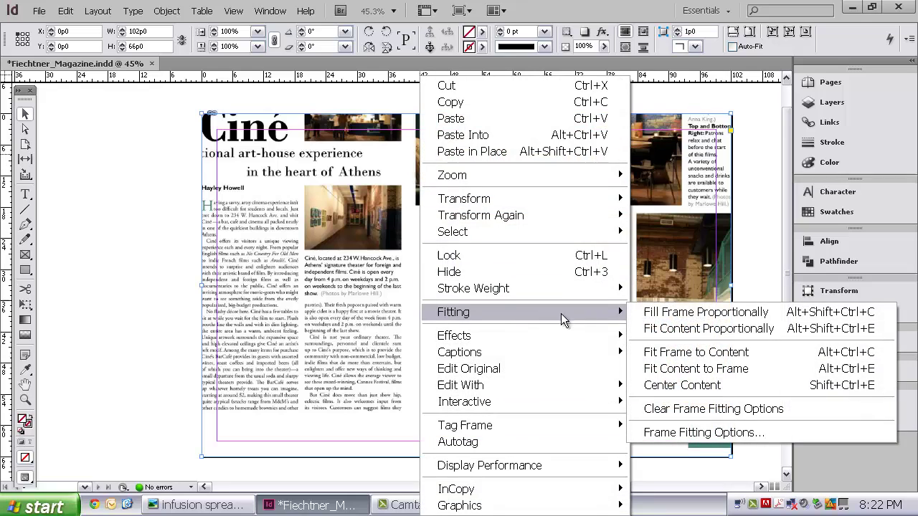
left_click(690, 334)
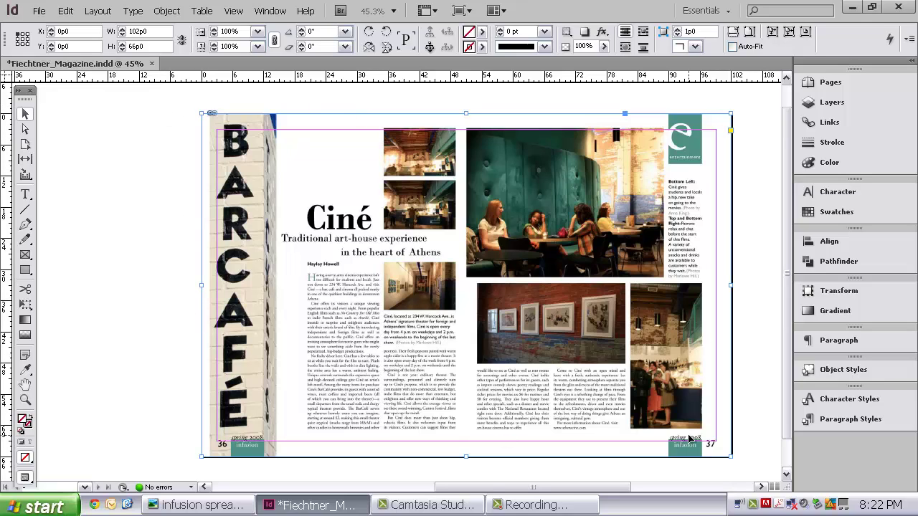
Lower the full-spread image's opacity to 47% and leave it selected
left_click(758, 352)
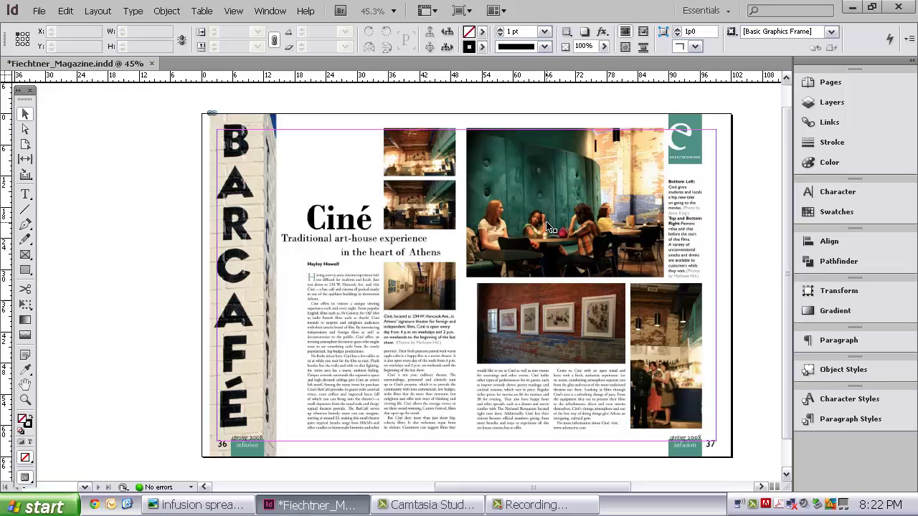
left_click(581, 241)
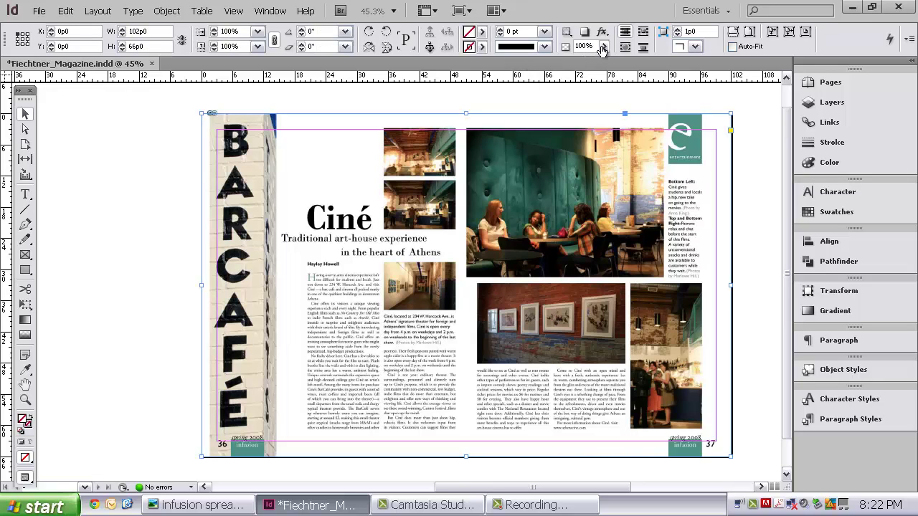
left_click(148, 164)
left_click(377, 180)
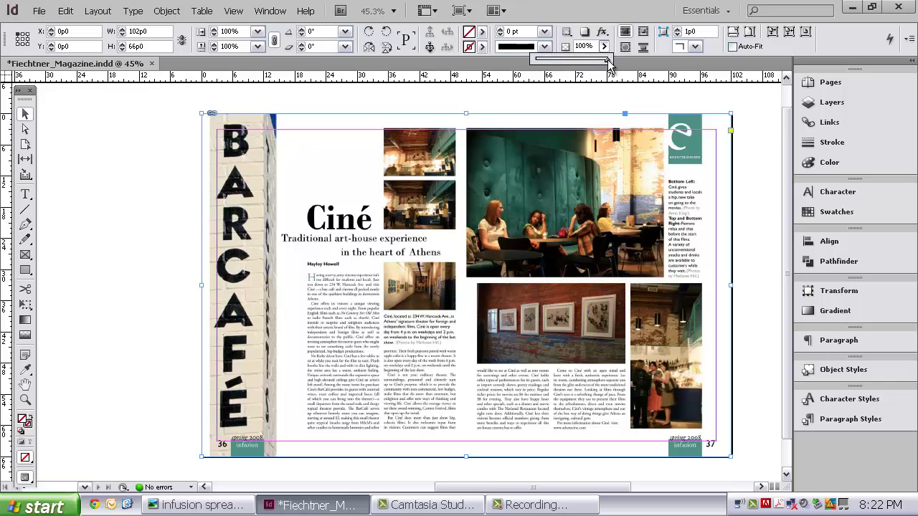
left_click_drag(608, 63, 569, 61)
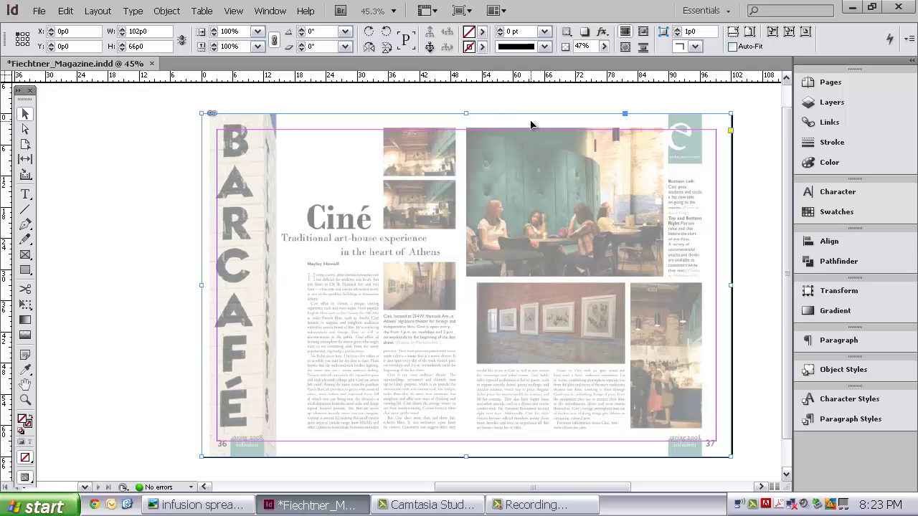
left_click(153, 113)
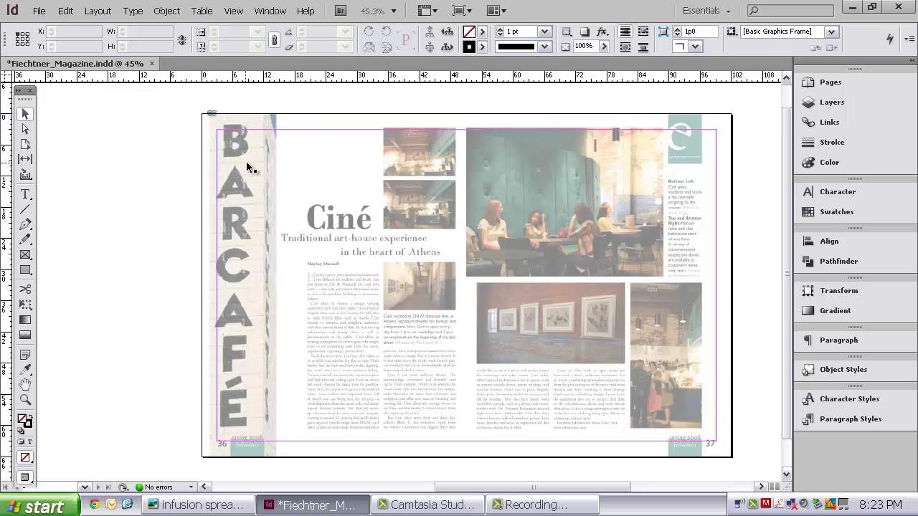
left_click(254, 134)
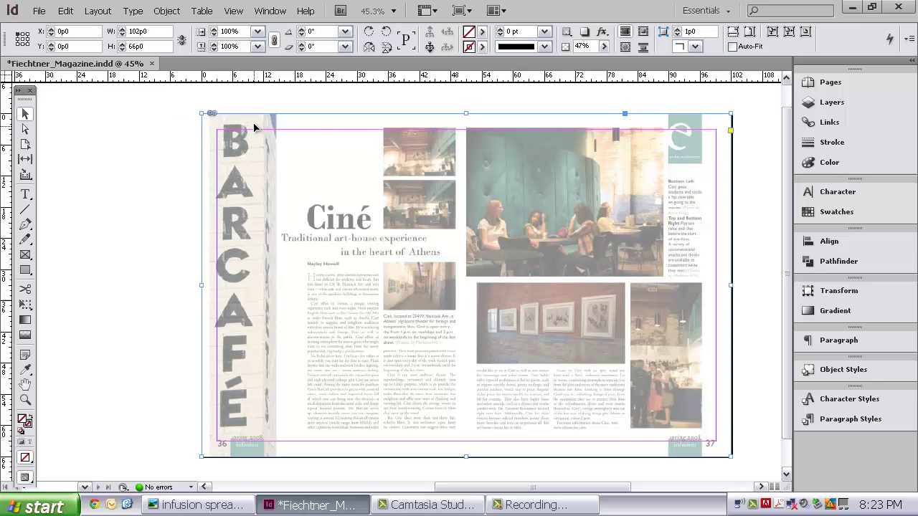
Lock the spread-wide reference image from its context menu
right_click(256, 127)
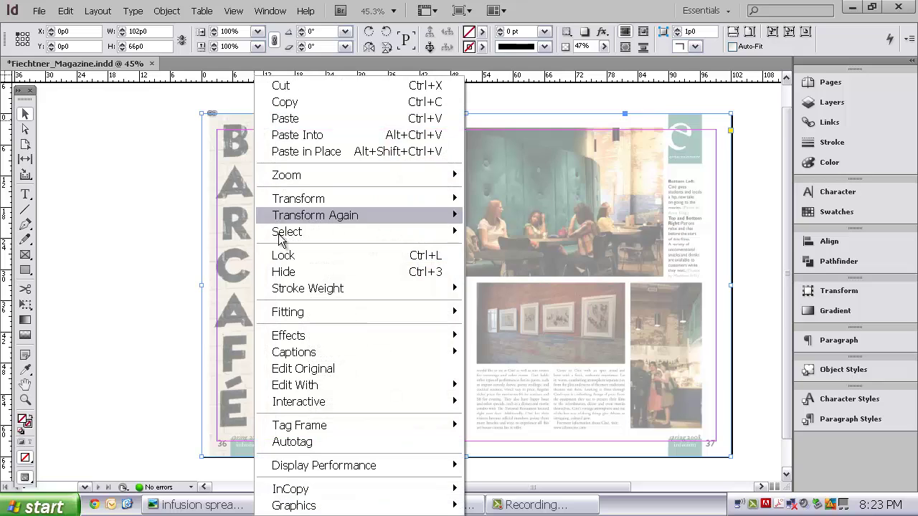
left_click(283, 256)
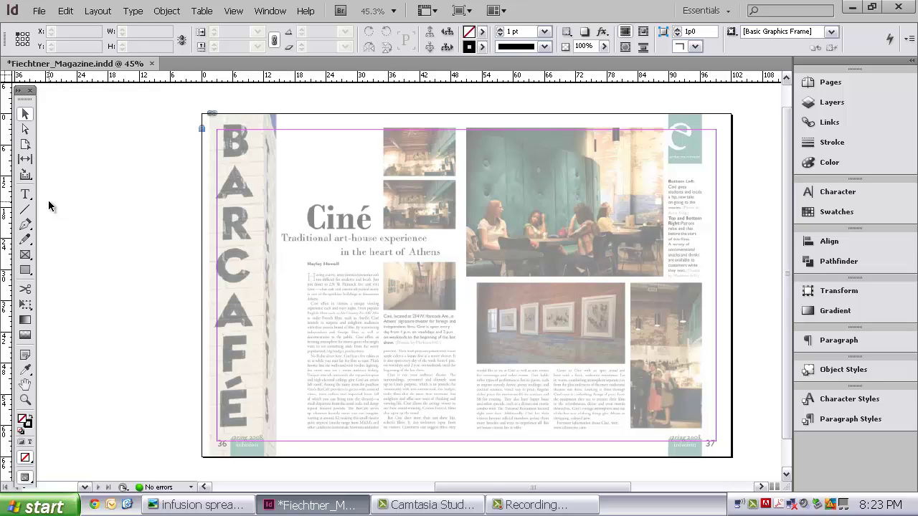
Draw empty picture frames over the BARCAFÉ strip and the top small photo
left_click(25, 254)
left_click_drag(202, 114, 274, 457)
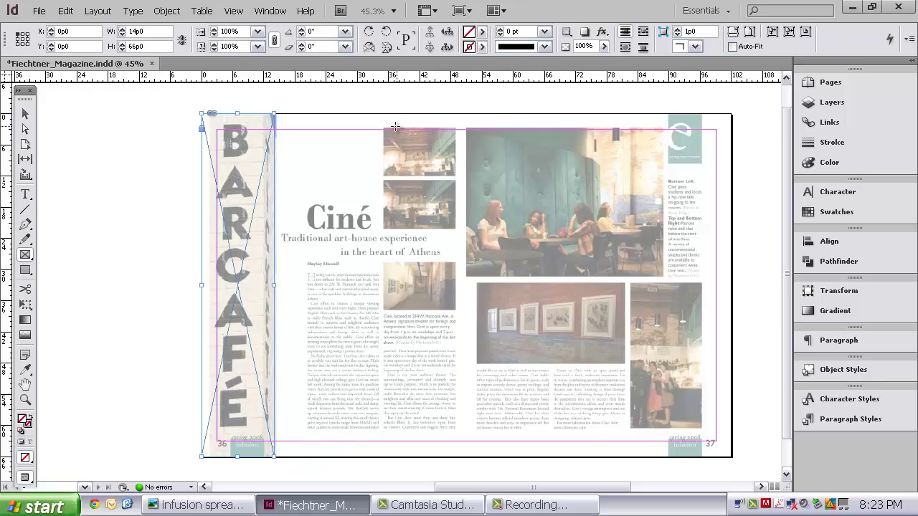
left_click_drag(385, 129, 456, 176)
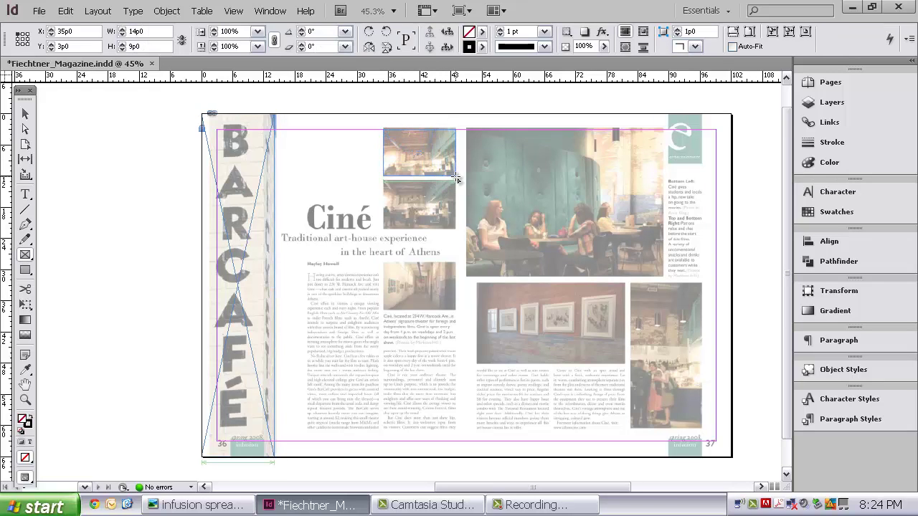
Copy the frame onto the second and third small photos, the last at 35p0, 28p6
left_click(25, 113)
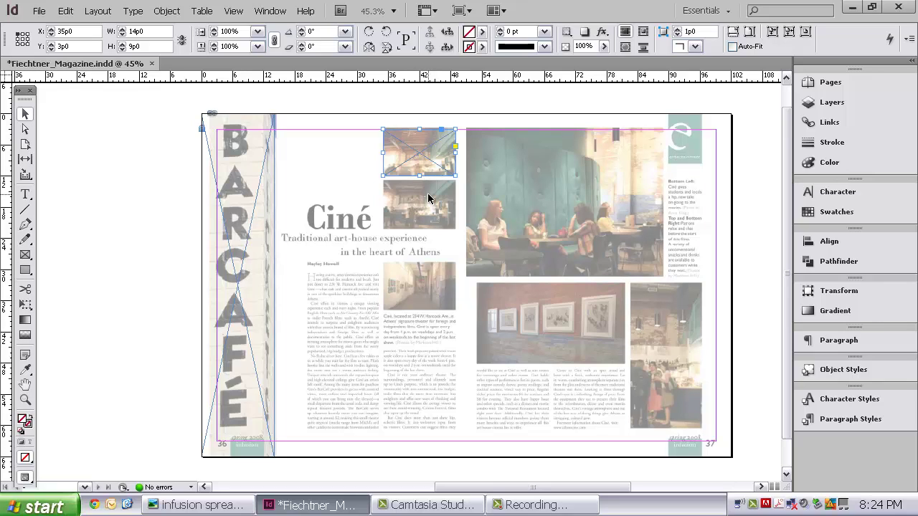
left_click_drag(424, 156, 418, 207)
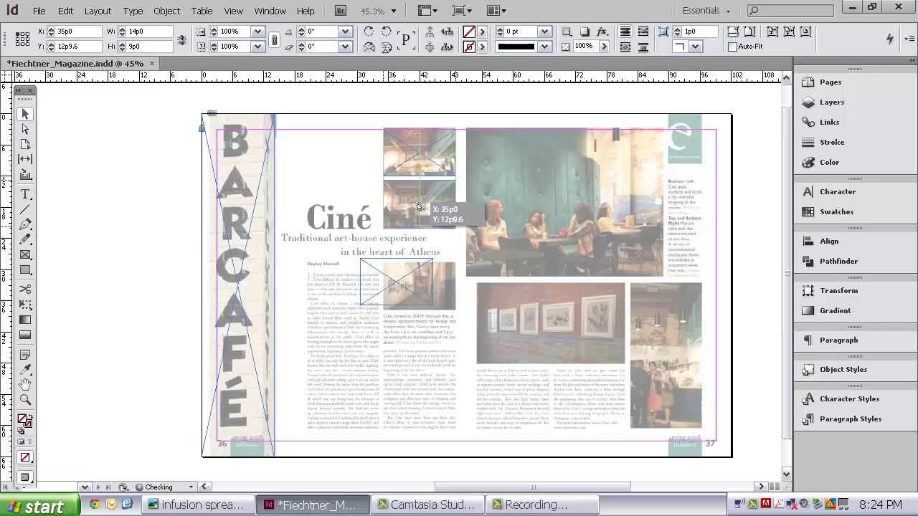
left_click_drag(417, 206, 418, 206)
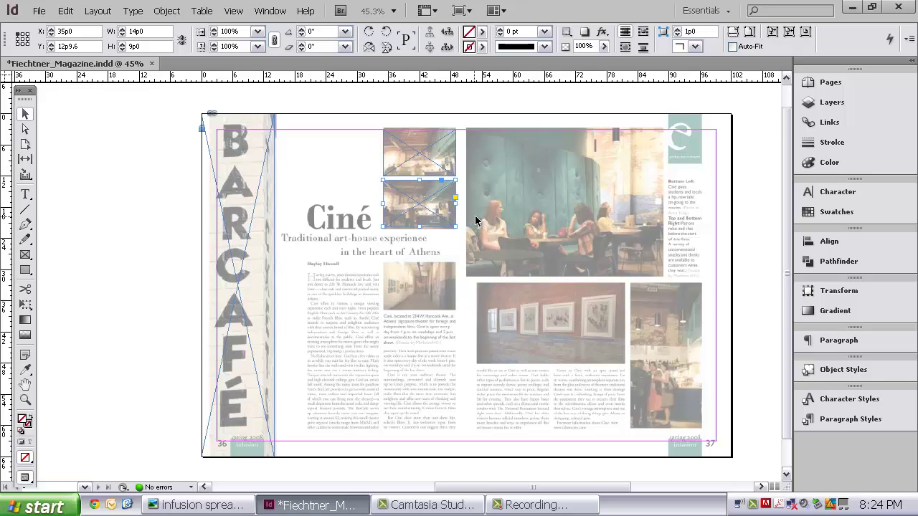
key("ctrl+v")
left_click_drag(394, 278, 420, 283)
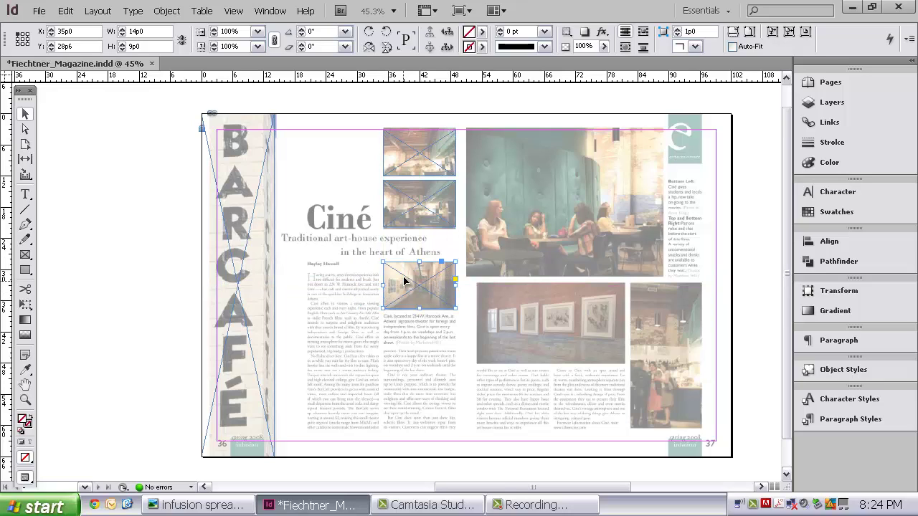
Draw picture frames over the right page's large café, gallery and tall narrow photos
left_click(336, 177)
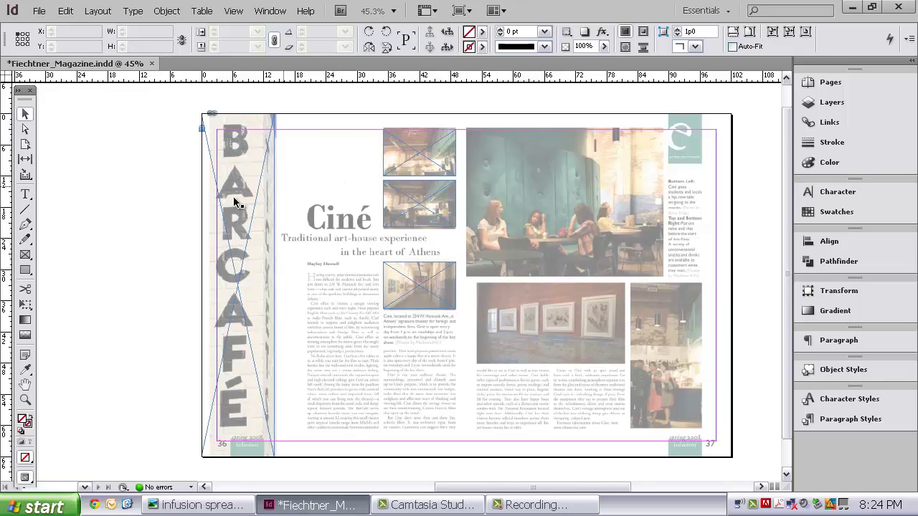
left_click(30, 251)
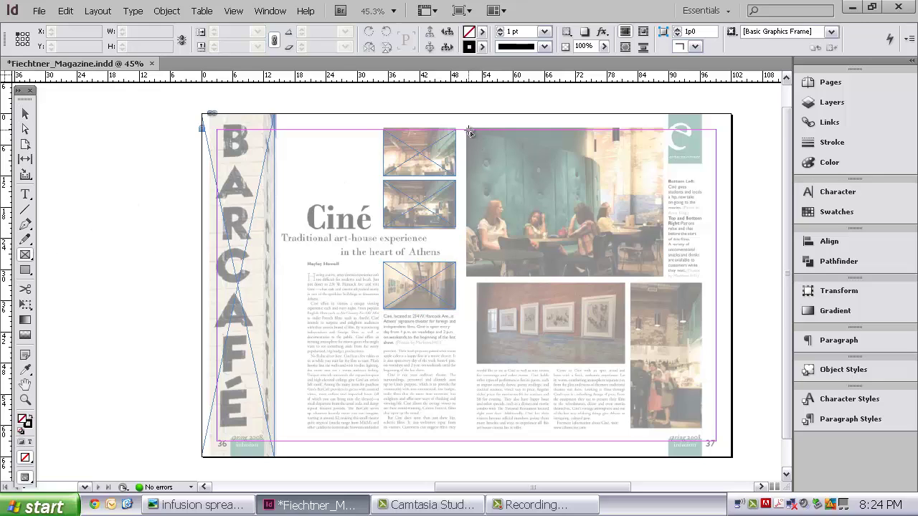
left_click_drag(468, 129, 664, 276)
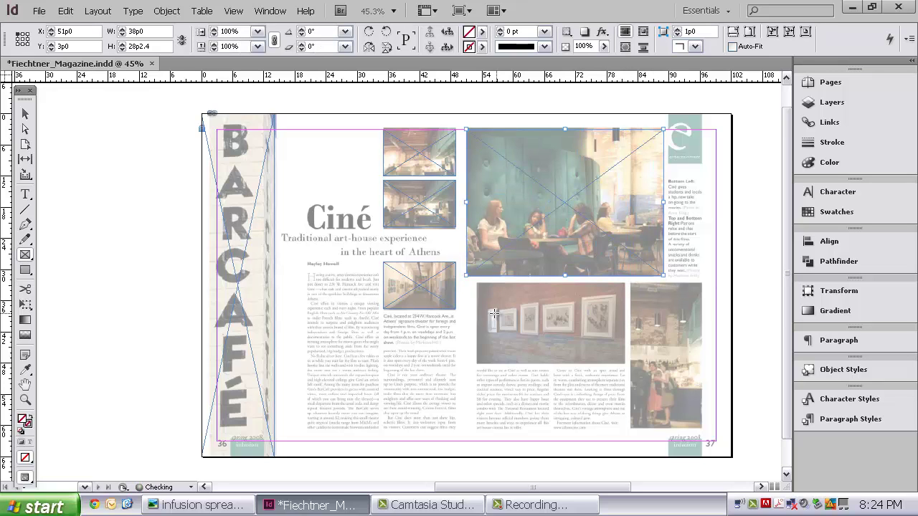
left_click_drag(477, 284, 625, 363)
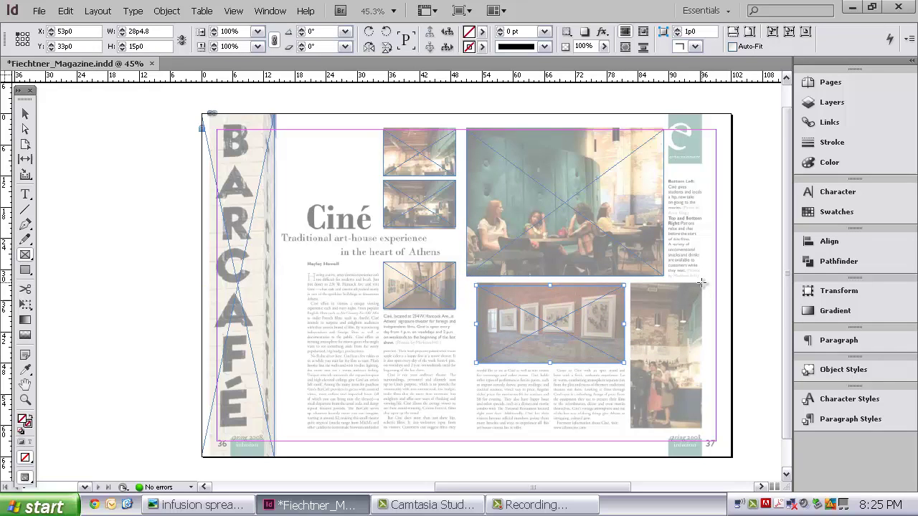
left_click_drag(703, 283, 633, 425)
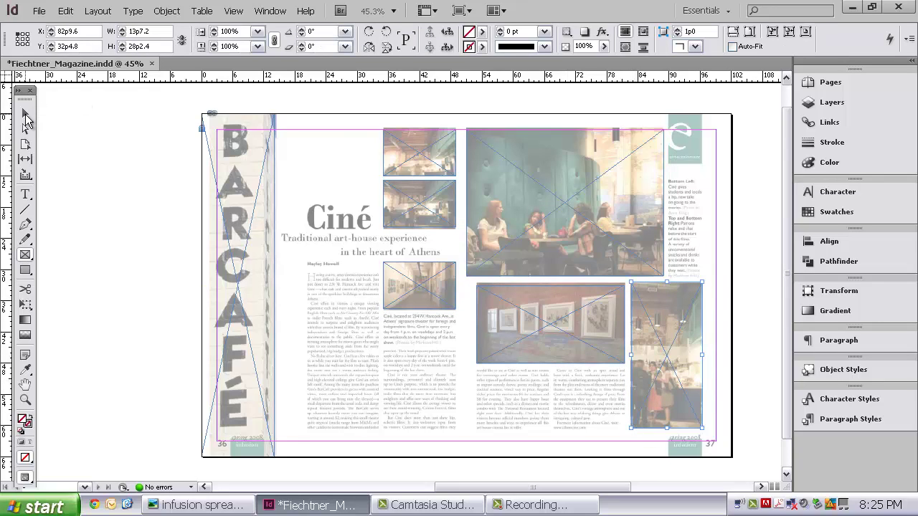
left_click(26, 116)
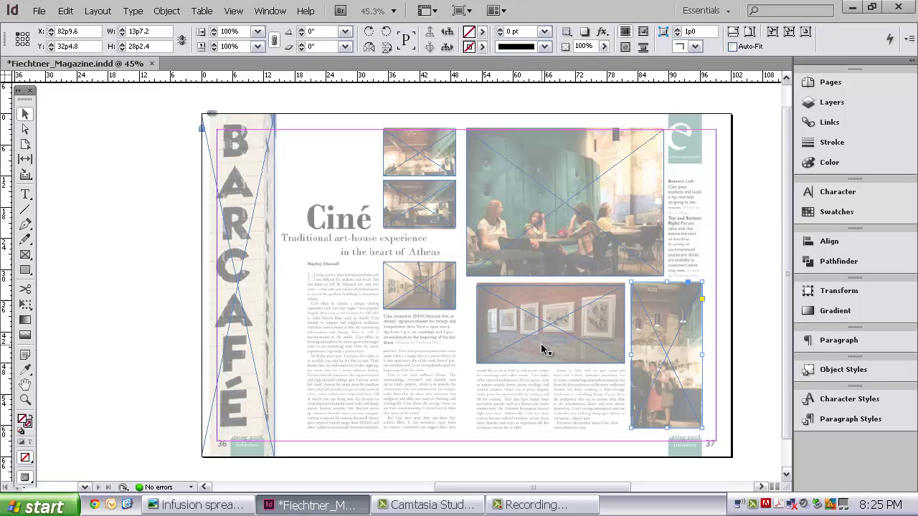
left_click(500, 293)
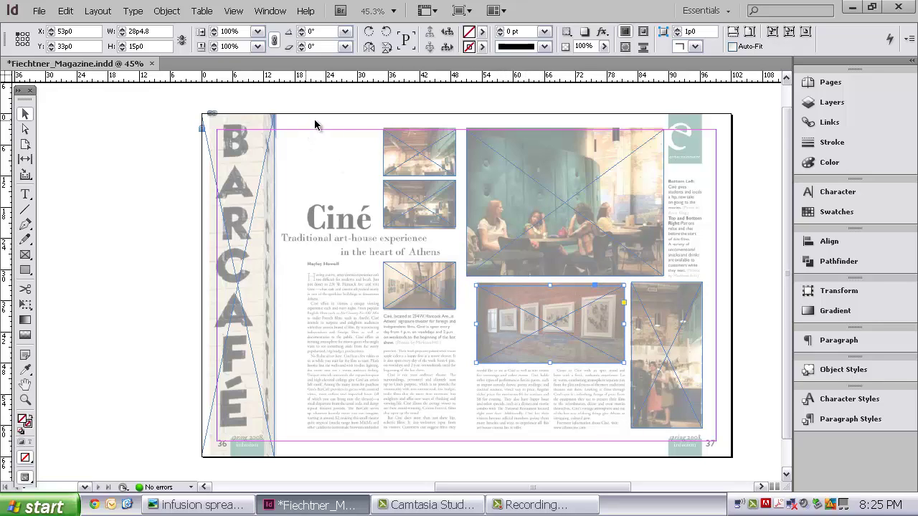
Align the gallery frame's left edge with the café frame
left_click(486, 226)
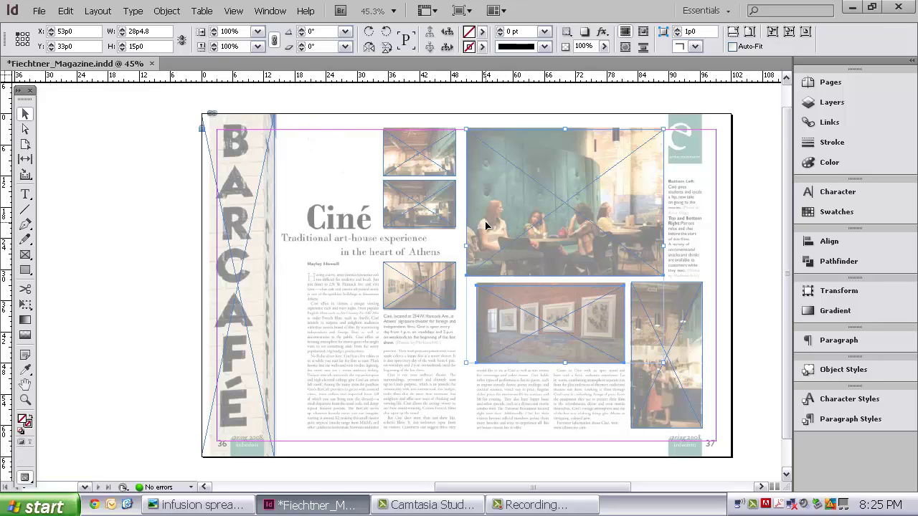
left_click(842, 246)
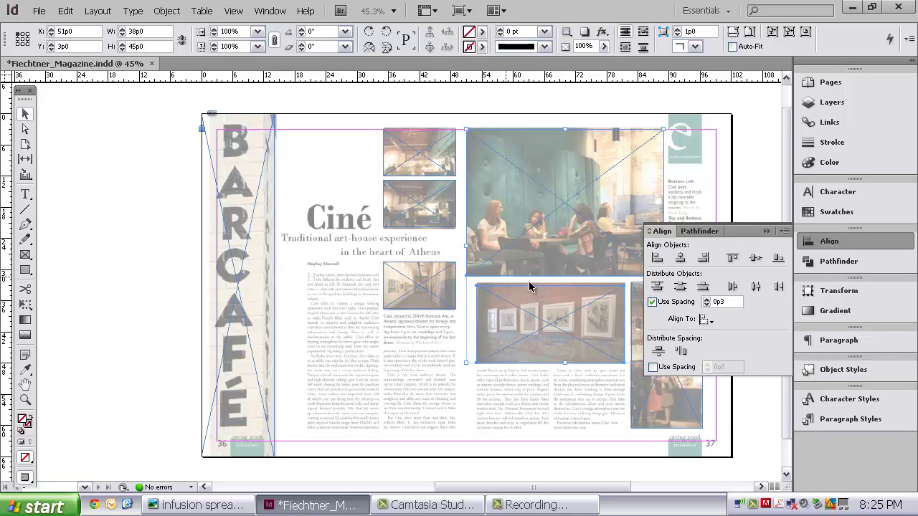
left_click(657, 261)
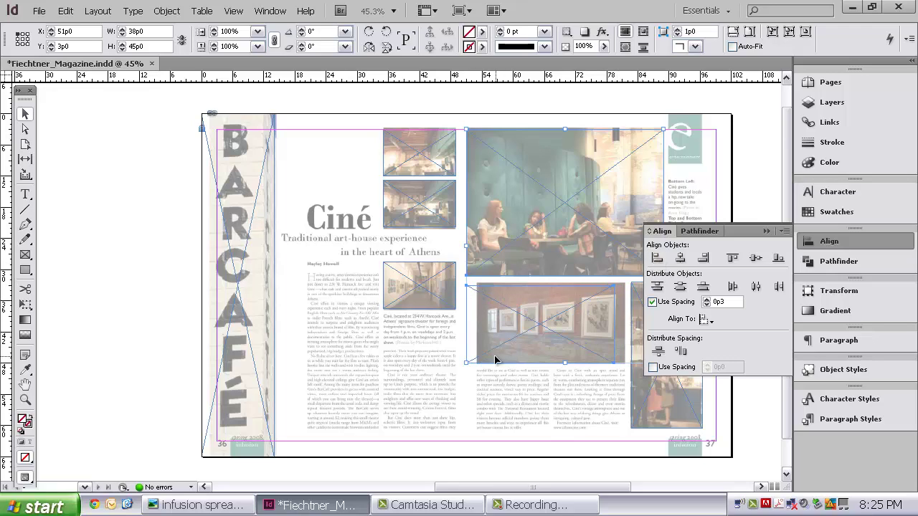
left_click(768, 228)
Align the top edges of the gallery and tall narrow frames
left_click(678, 321)
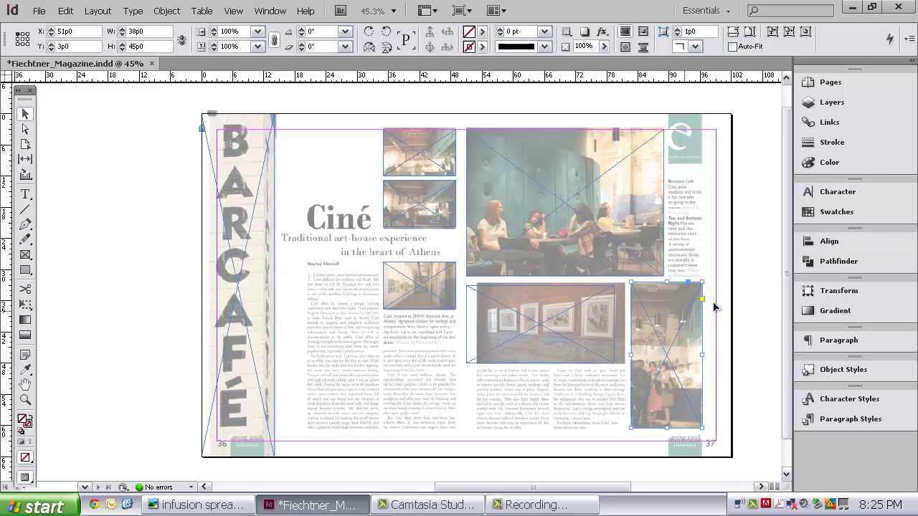
left_click(584, 319, "shift")
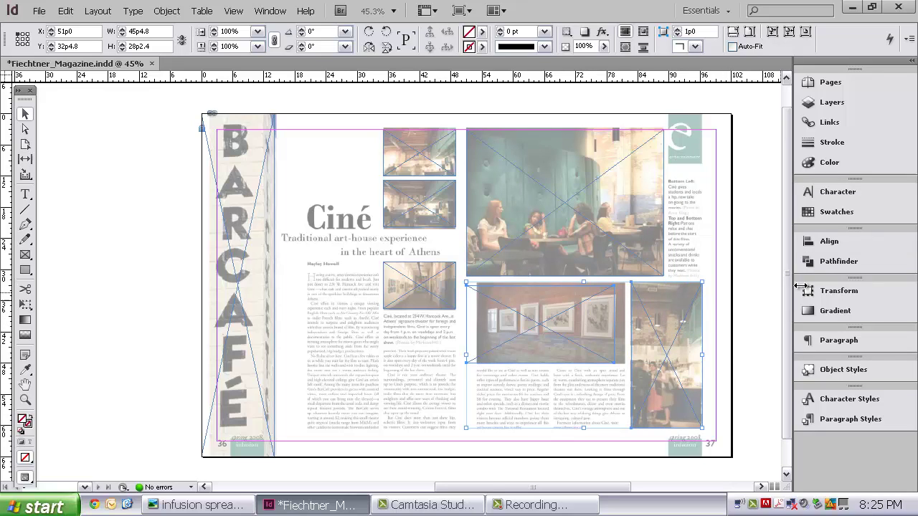
left_click(831, 245)
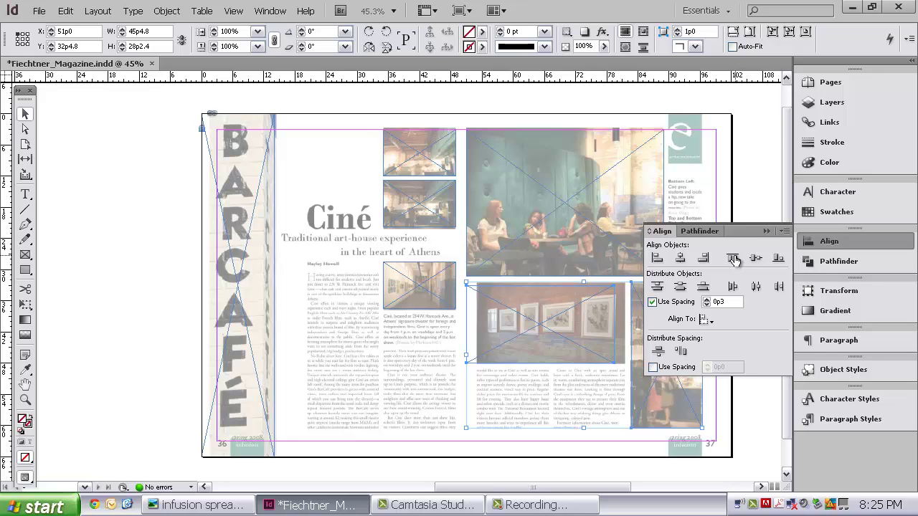
left_click(735, 260)
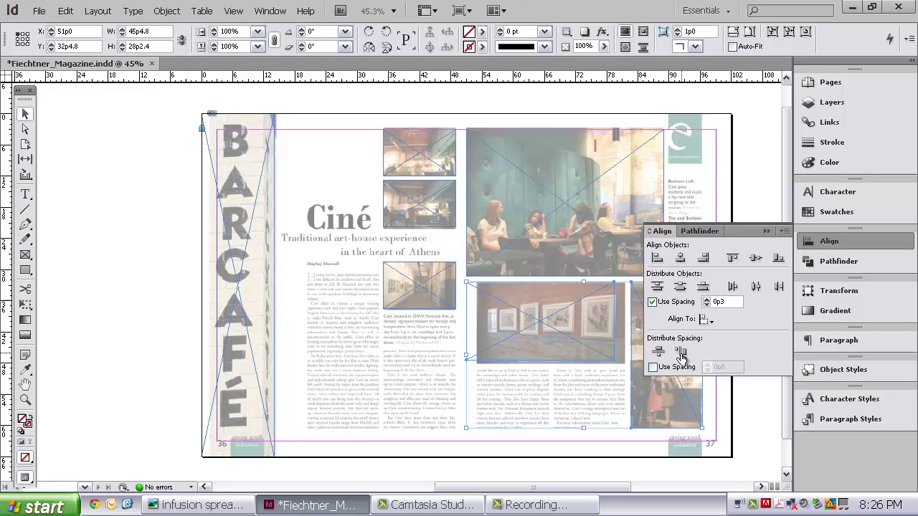
left_click(765, 232)
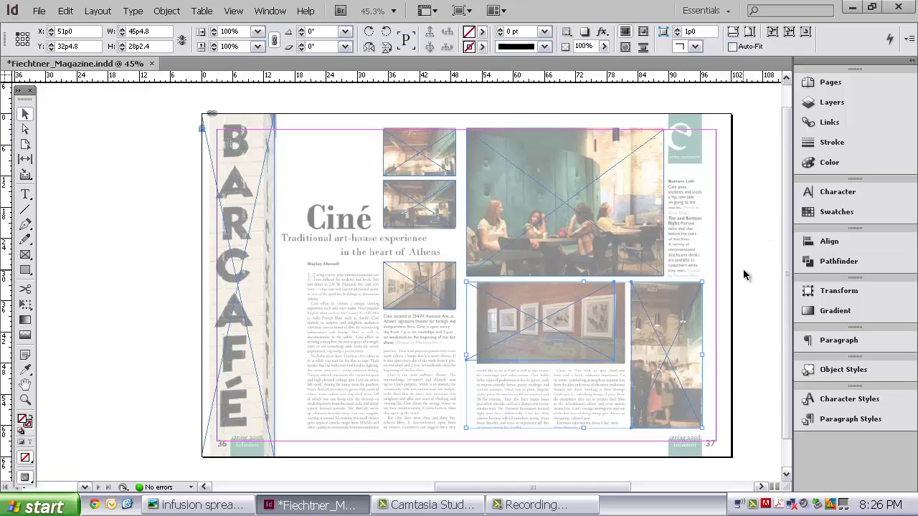
Unlock the reference layout with Object > Unlock All on Spread
left_click(744, 267)
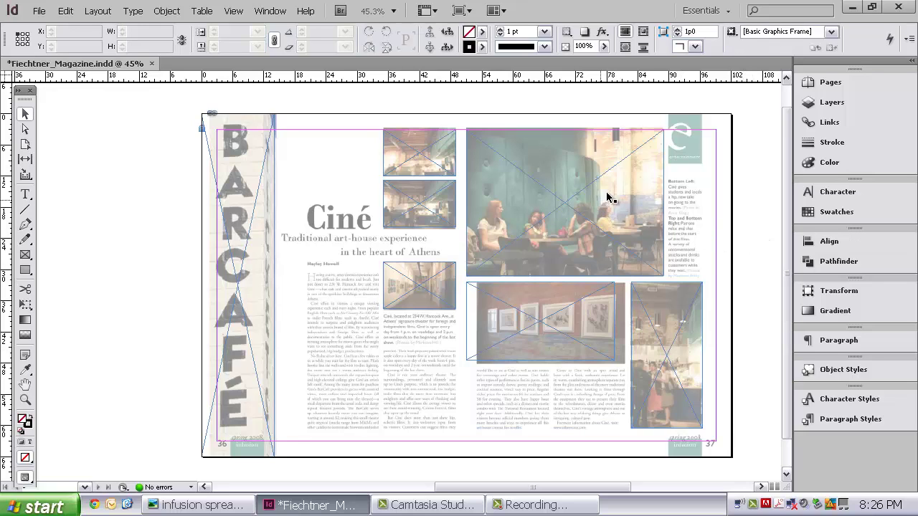
right_click(345, 119)
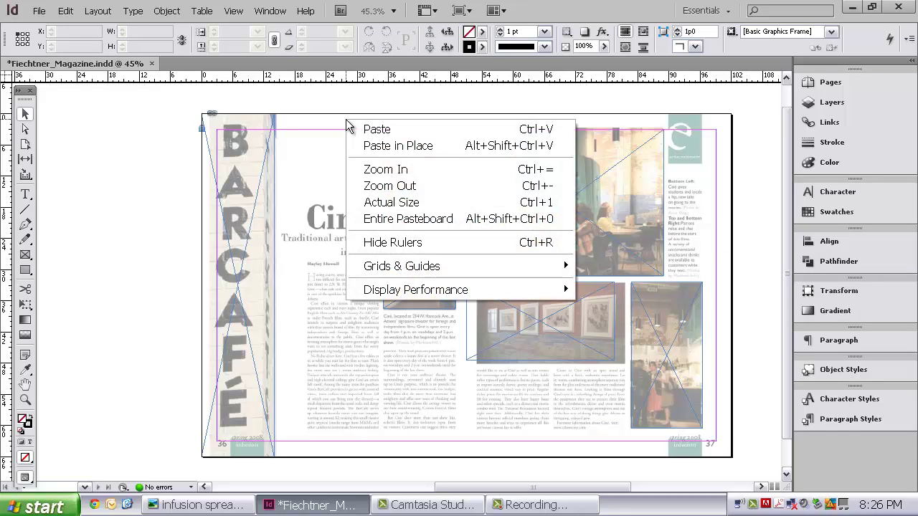
left_click(335, 121)
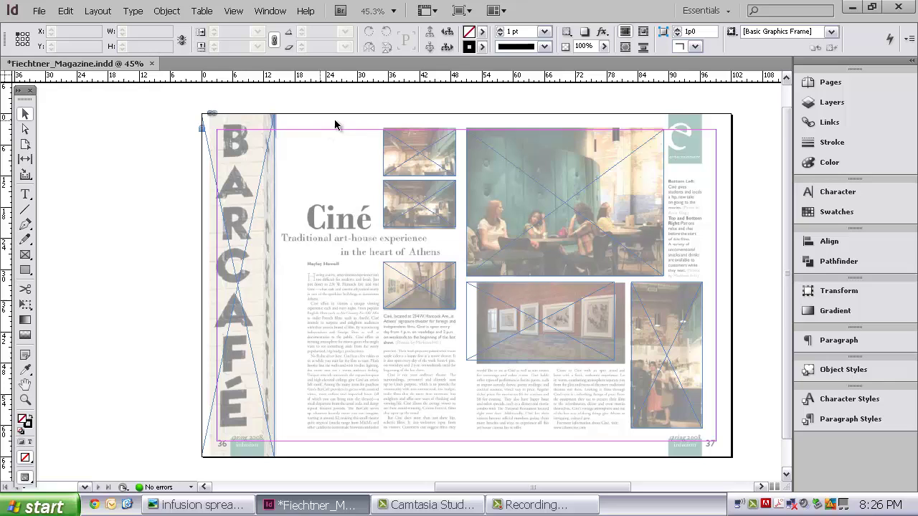
left_click(161, 12)
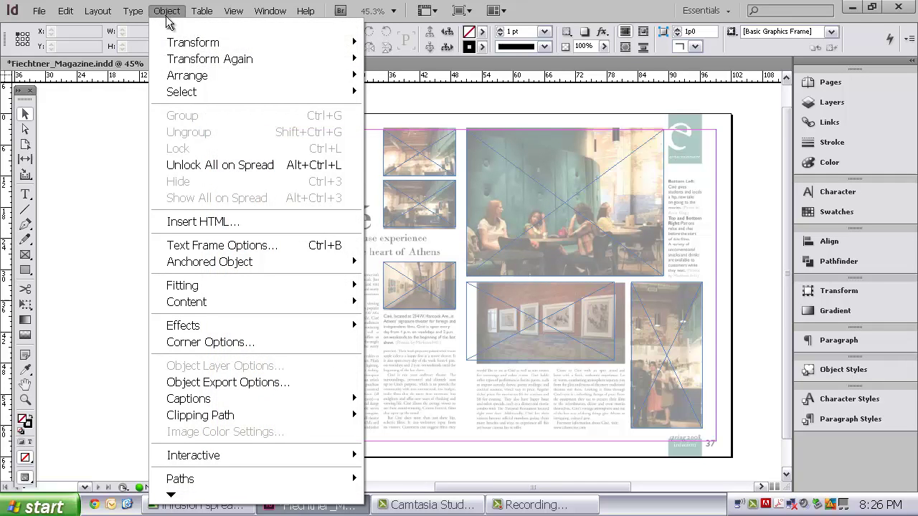
left_click(210, 165)
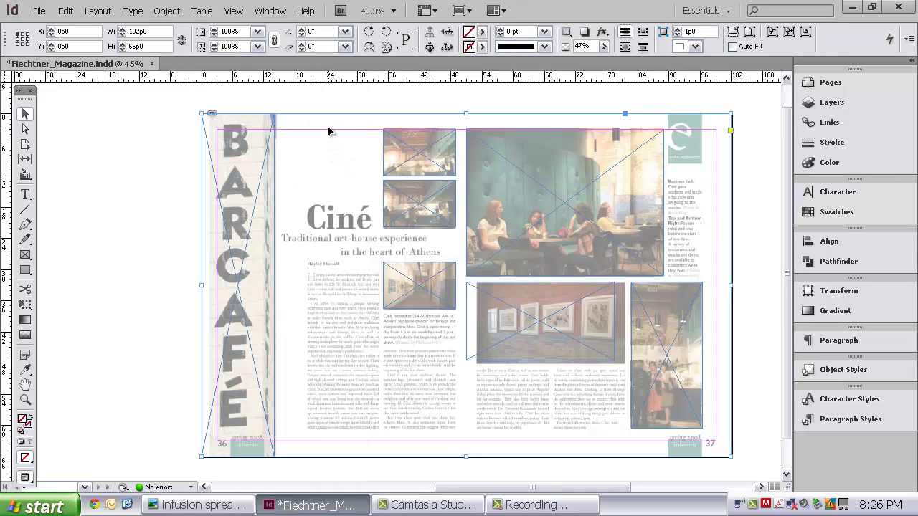
Set the reference layout's opacity to about 53%
left_click(604, 46)
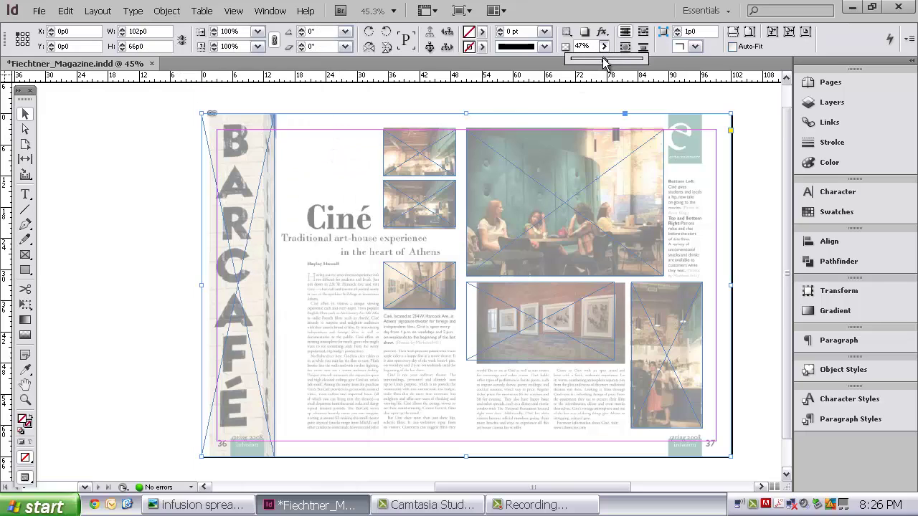
left_click_drag(602, 63, 559, 78)
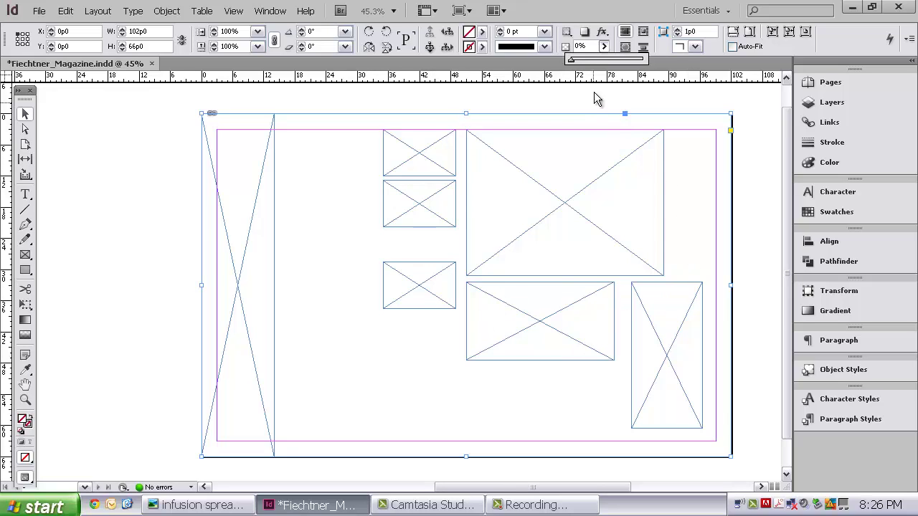
left_click_drag(572, 59, 609, 63)
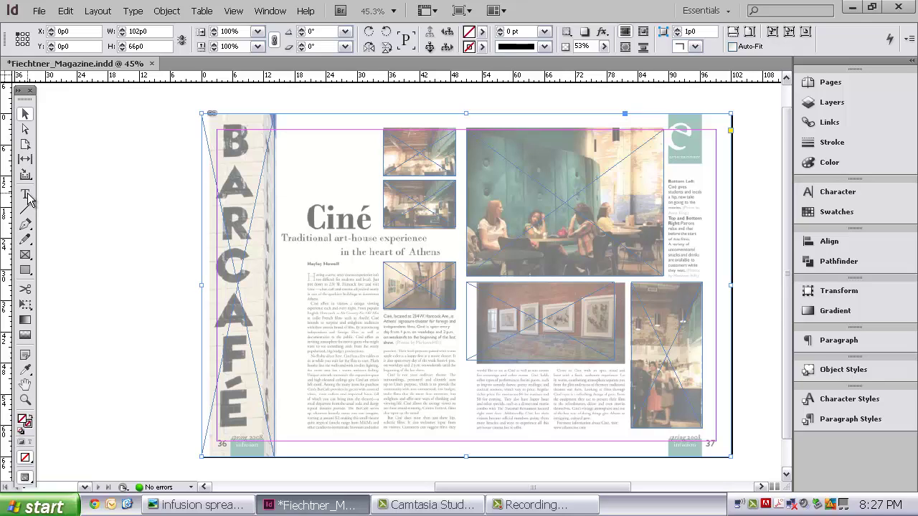
Draw a text frame over the Ciné title and type 'Ethiopia' at 60 pt
left_click(27, 197)
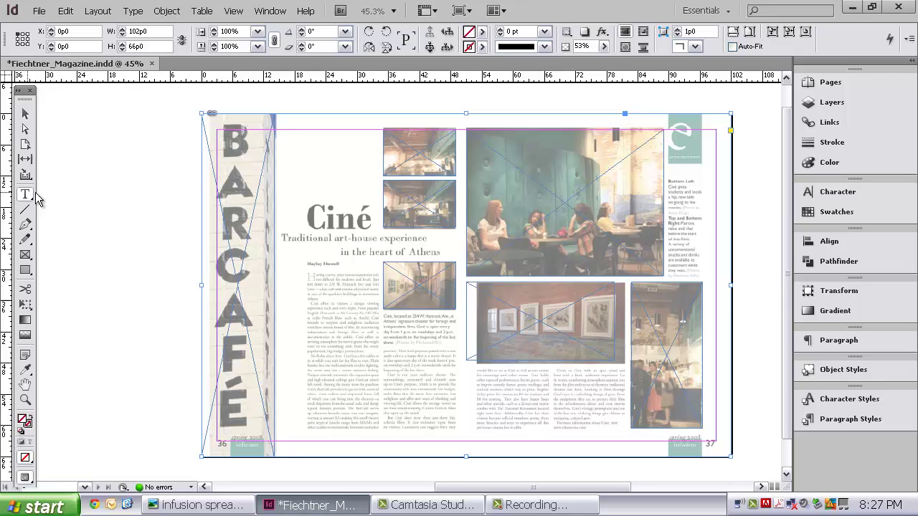
left_click_drag(281, 203, 456, 263)
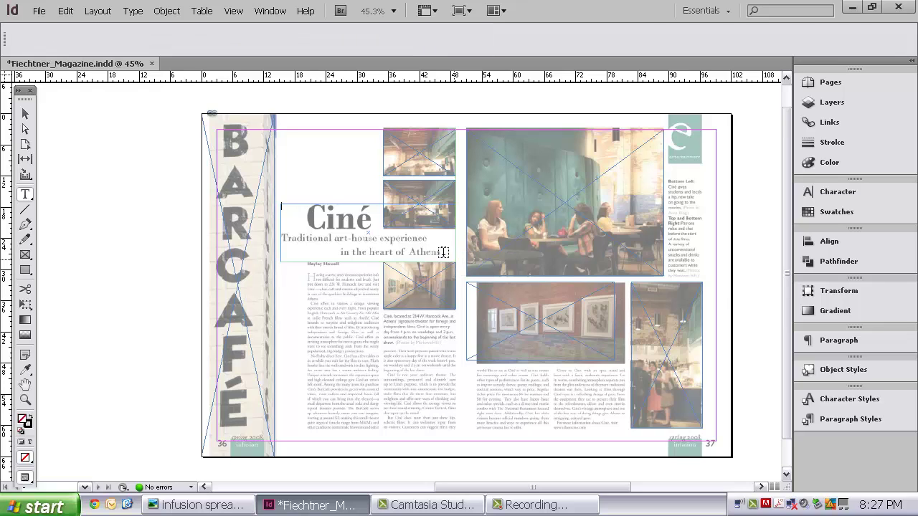
left_click(208, 32)
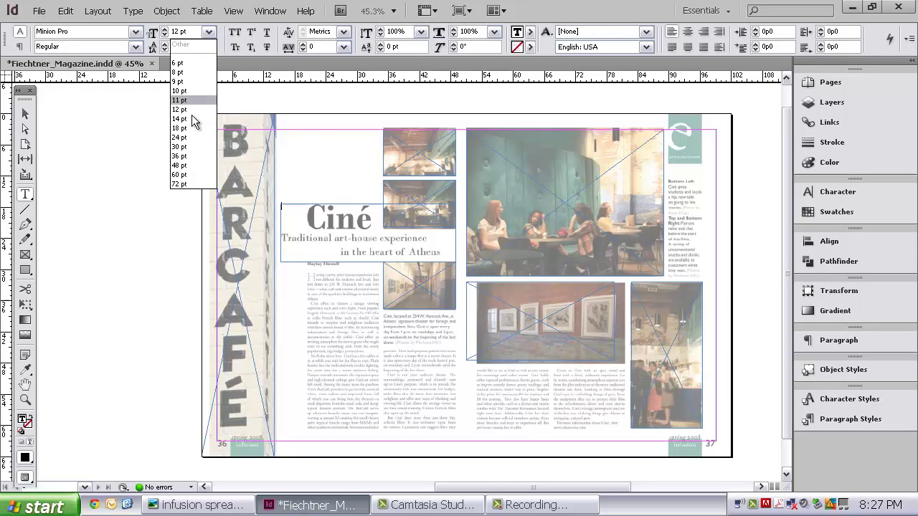
left_click(187, 176)
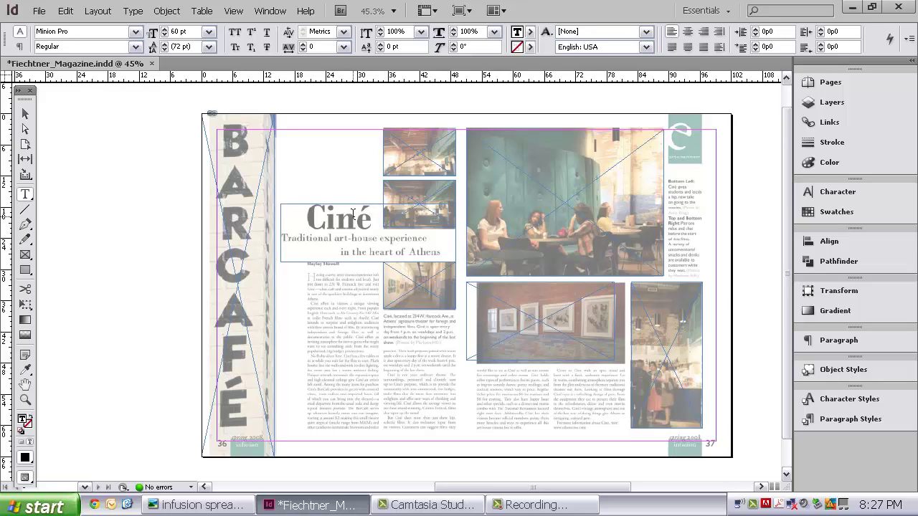
type("Ethiopia")
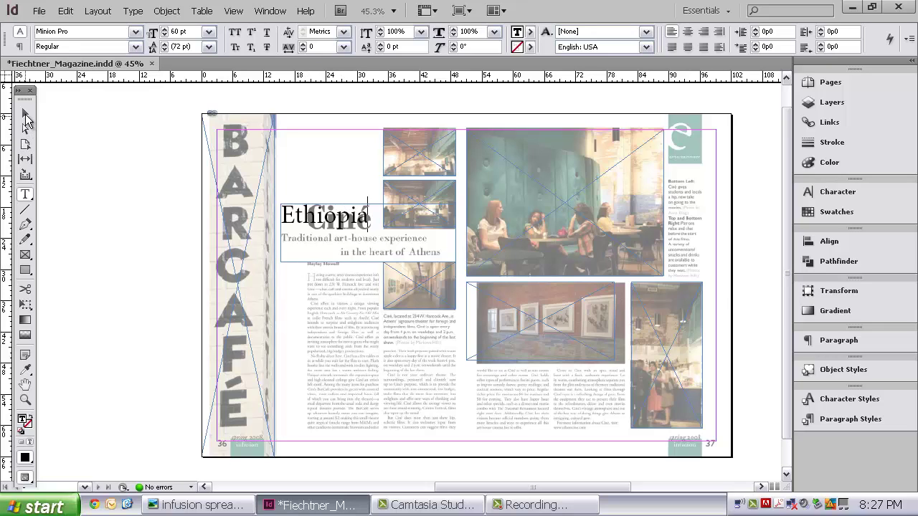
left_click(26, 116)
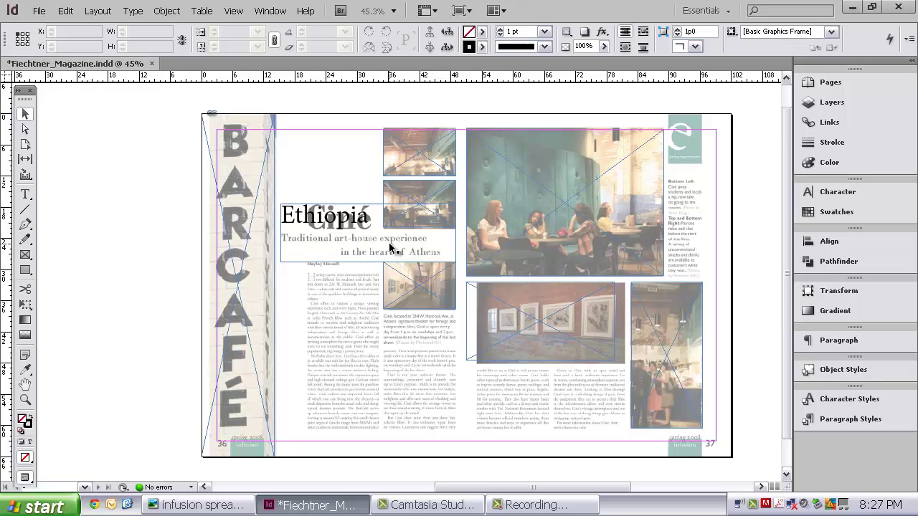
Draw a body text frame in the left column under the headline and fill it with placeholder text
left_click(26, 195)
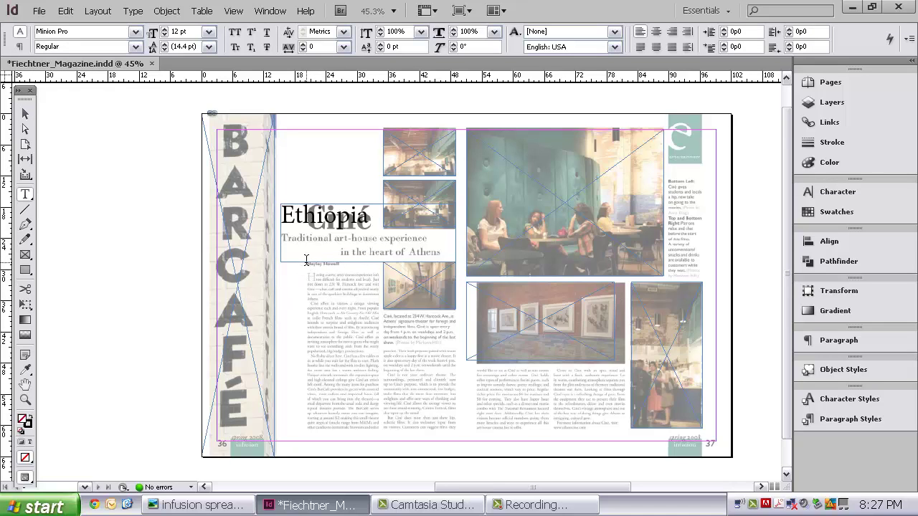
left_click(25, 113)
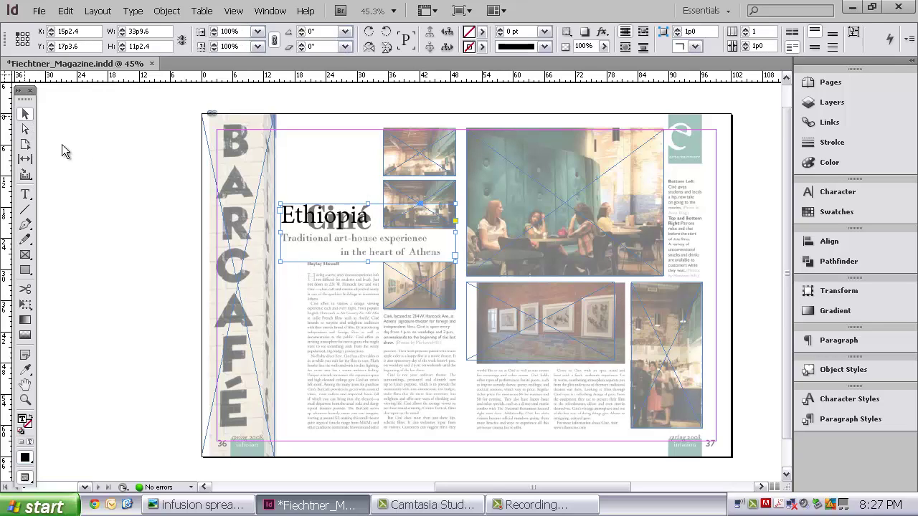
left_click(25, 195)
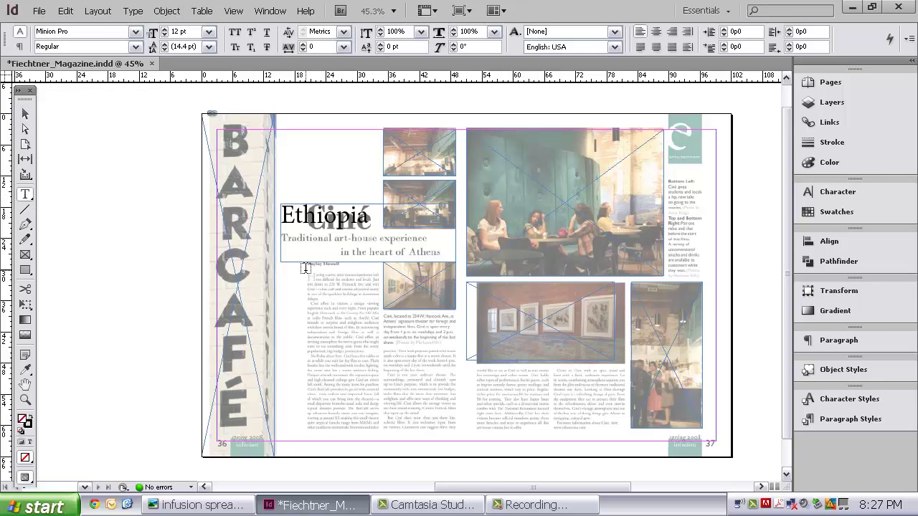
left_click_drag(305, 268, 459, 445)
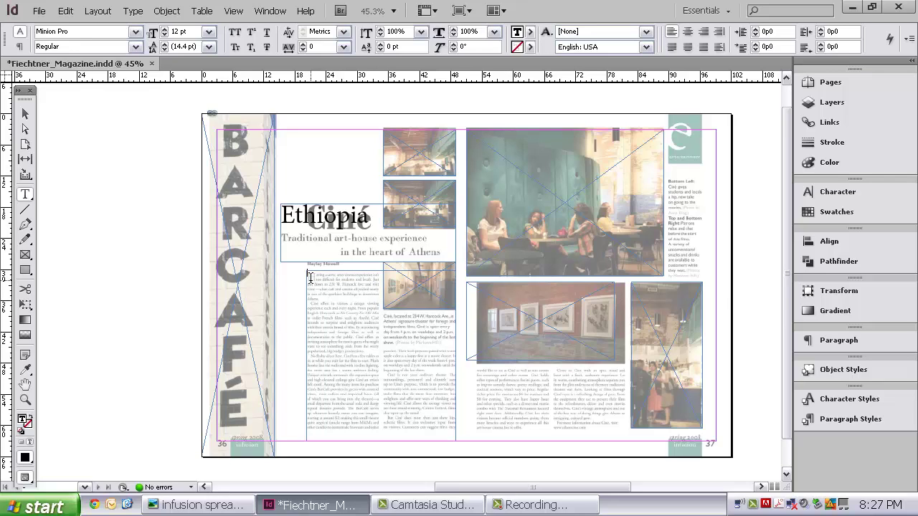
right_click(311, 280)
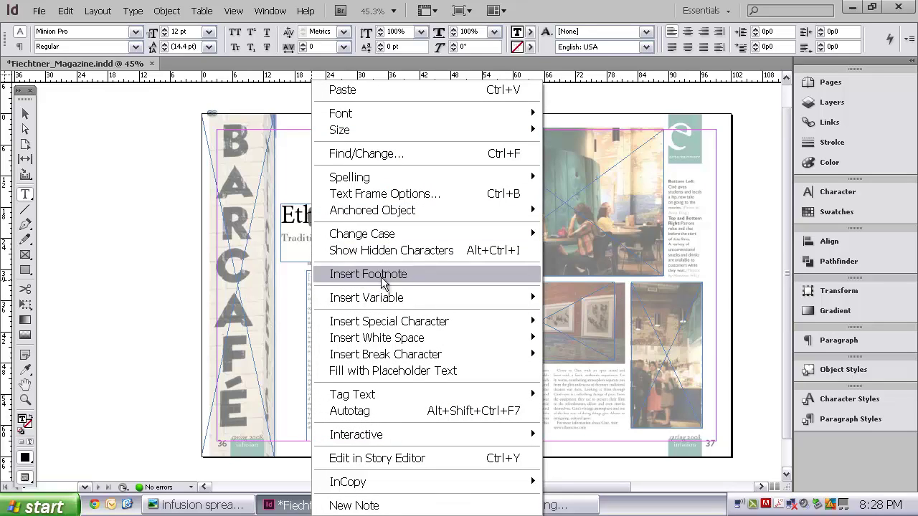
left_click(426, 373)
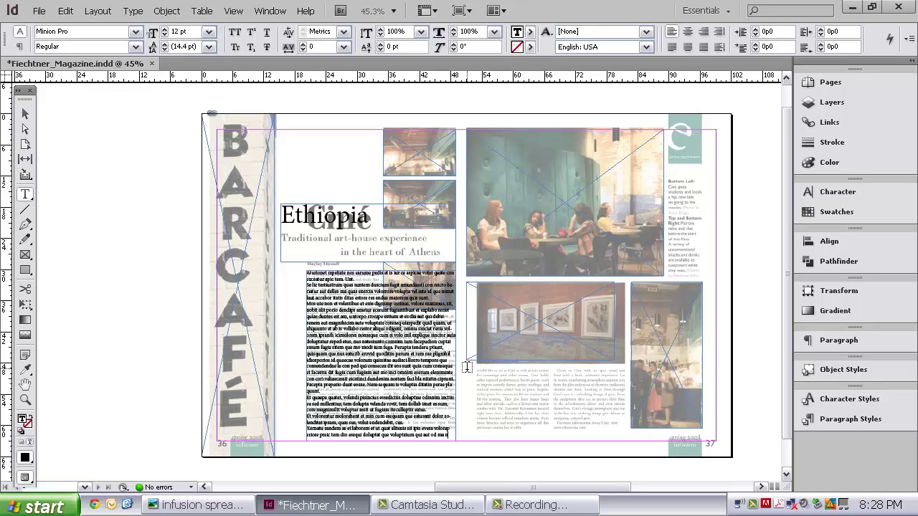
Draw a text frame below the right-page pictures and fill it with placeholder text
left_click_drag(466, 369, 613, 443)
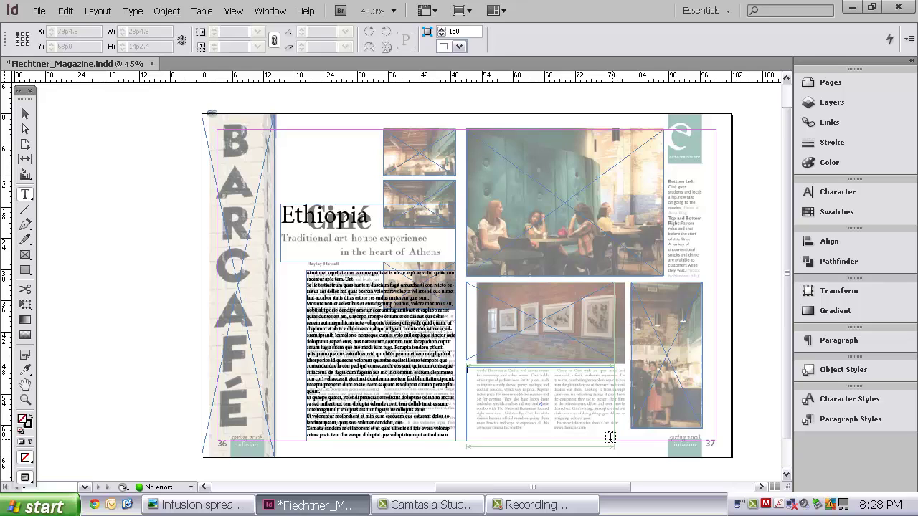
right_click(490, 382)
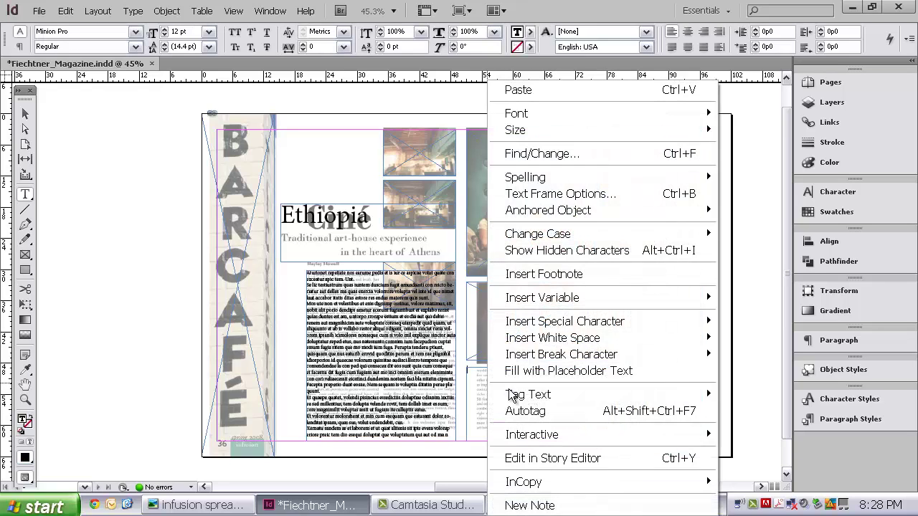
left_click(534, 372)
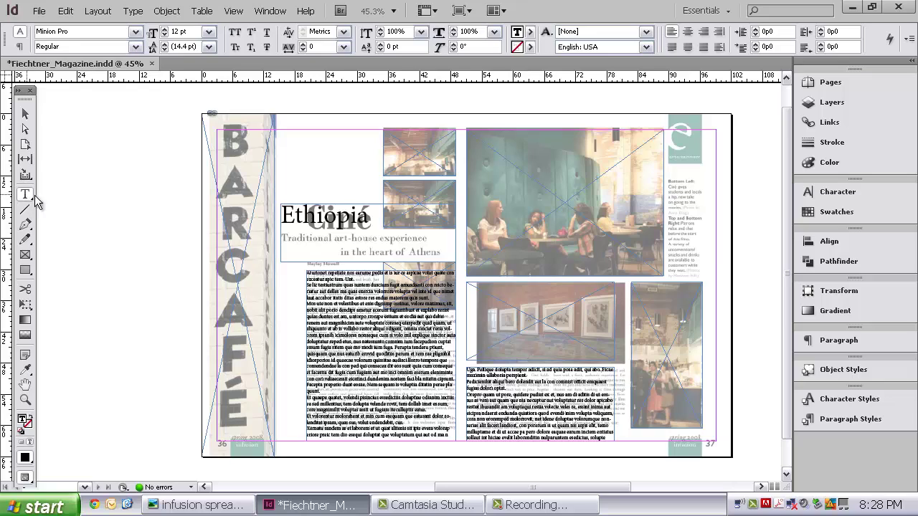
Draw a narrow text frame in the right sidebar and fill it with placeholder text
left_click(670, 176, "ctrl")
left_click_drag(702, 185, 705, 280)
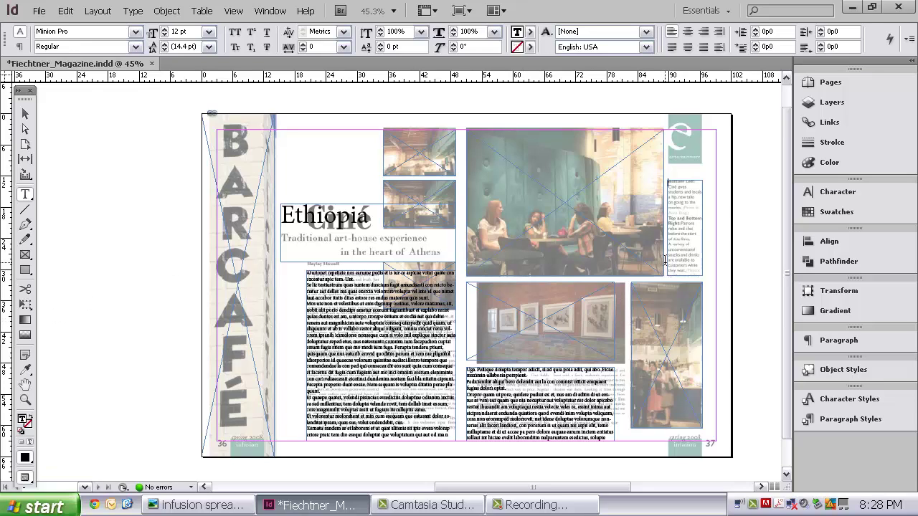
right_click(697, 198)
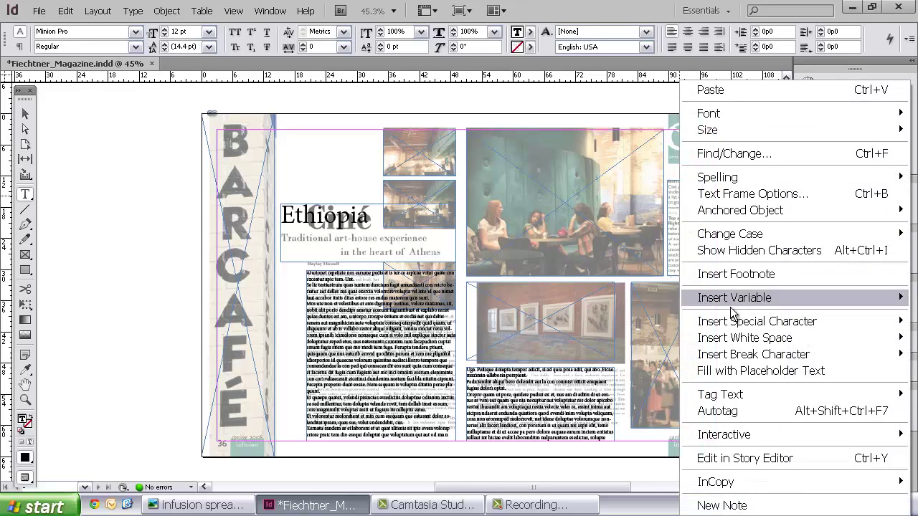
left_click(754, 371)
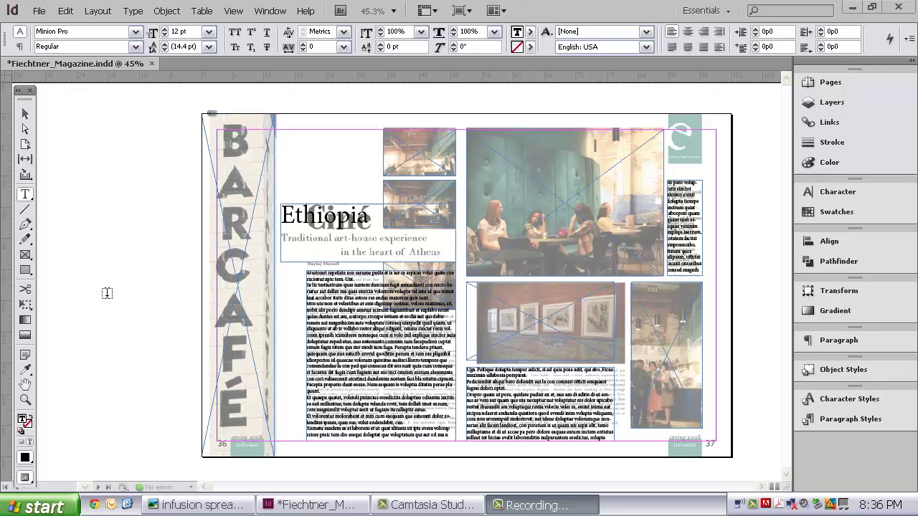
Draw rectangle frames over the top-right logo block and at page 37's bottom-right corner
left_click(25, 271)
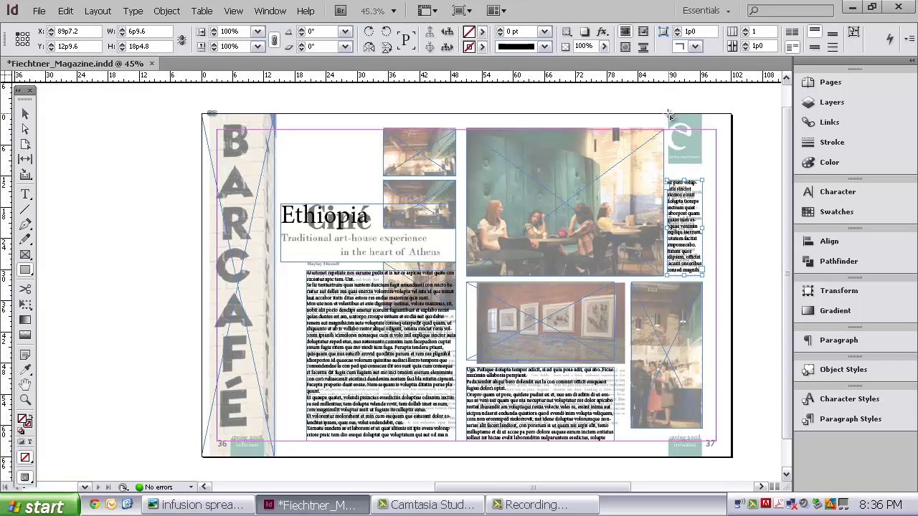
left_click_drag(668, 115, 702, 165)
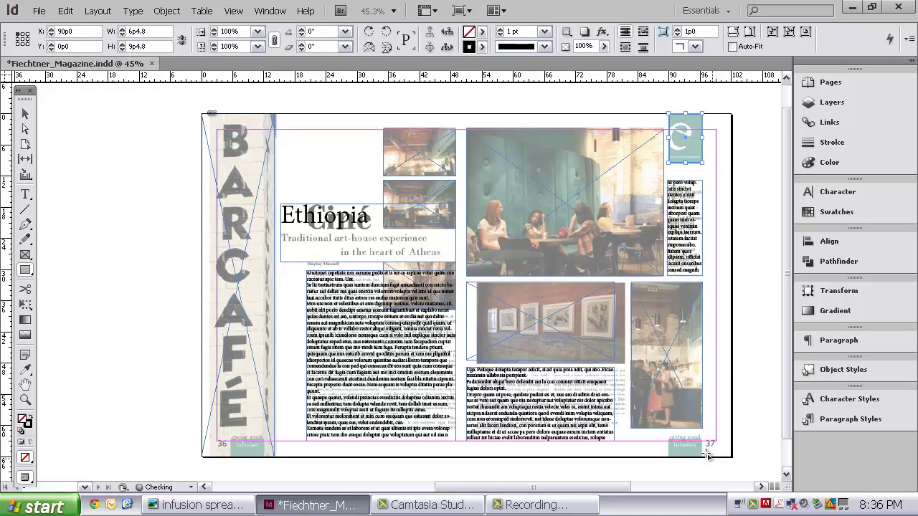
left_click_drag(702, 436, 669, 457)
key("v")
left_click(682, 447)
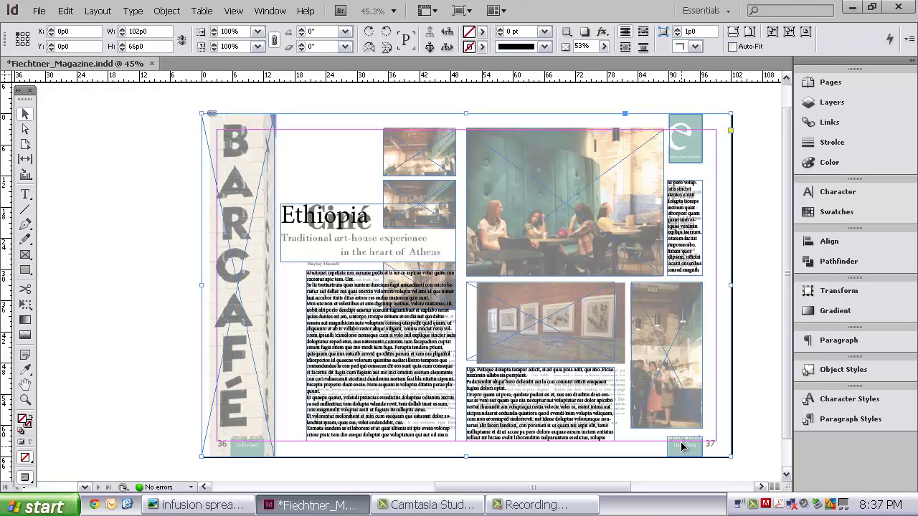
Move the small corner frame to page 36's bottom-left corner, then select the reference image
left_click(674, 442)
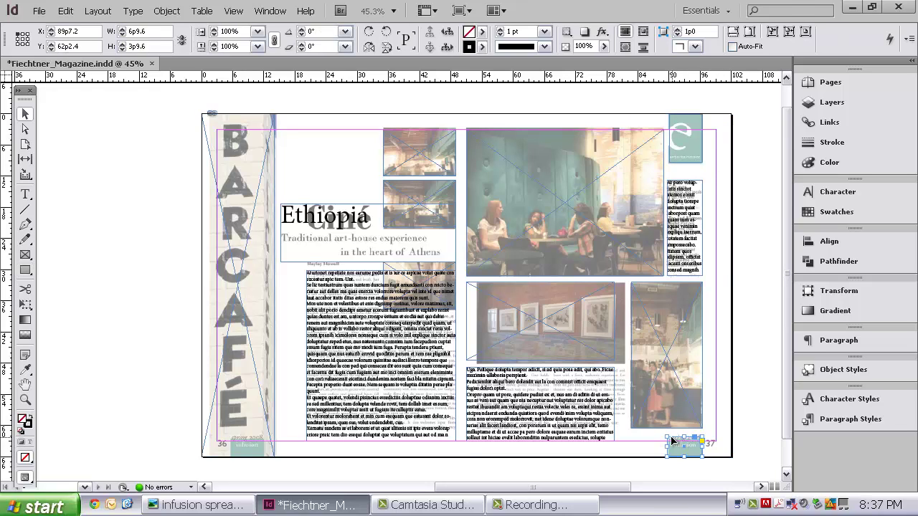
left_click_drag(673, 451, 251, 453)
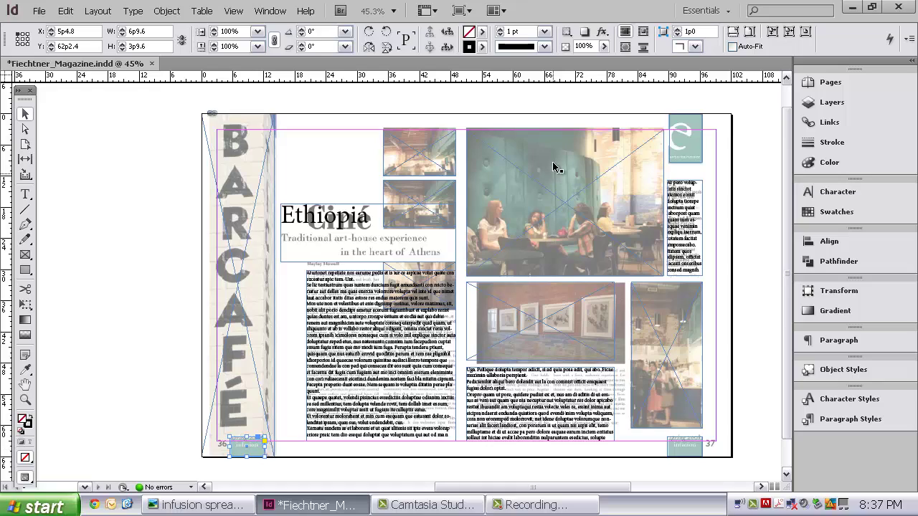
left_click(465, 122)
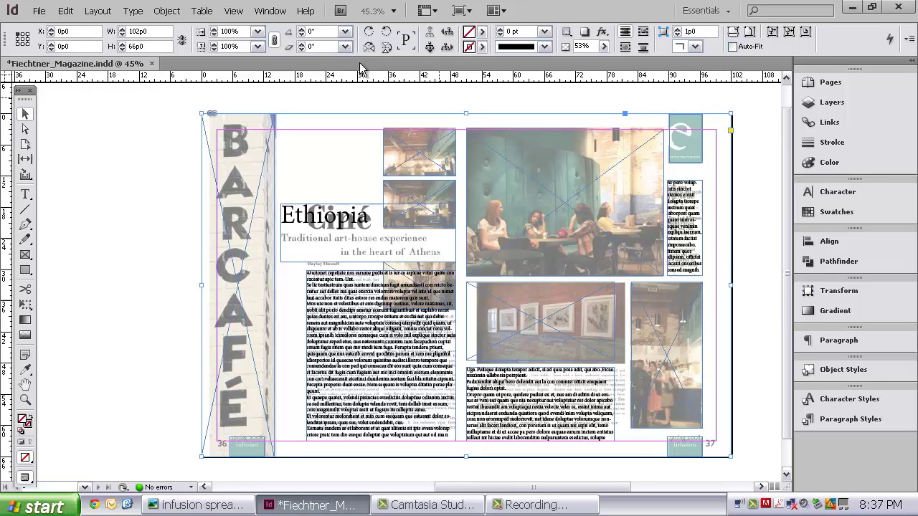
Hide the selected full-spread reference image from the Object menu
left_click(169, 13)
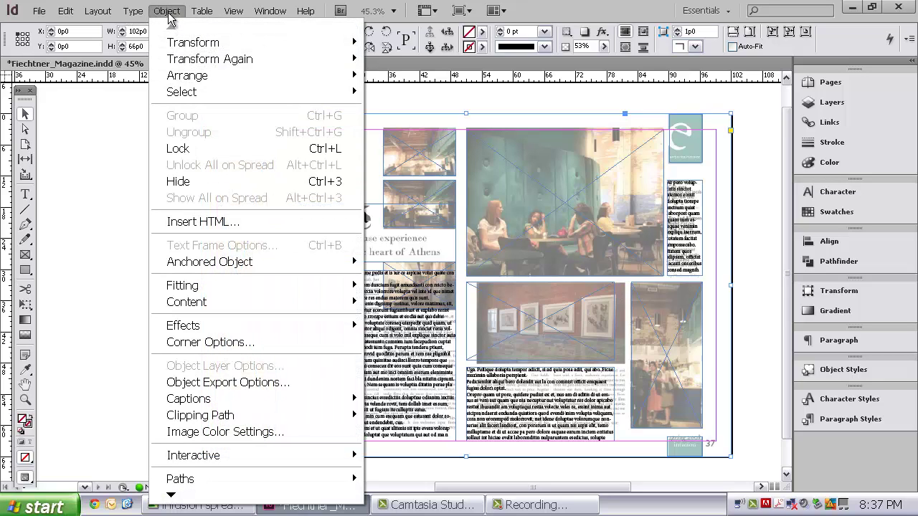
left_click(169, 13)
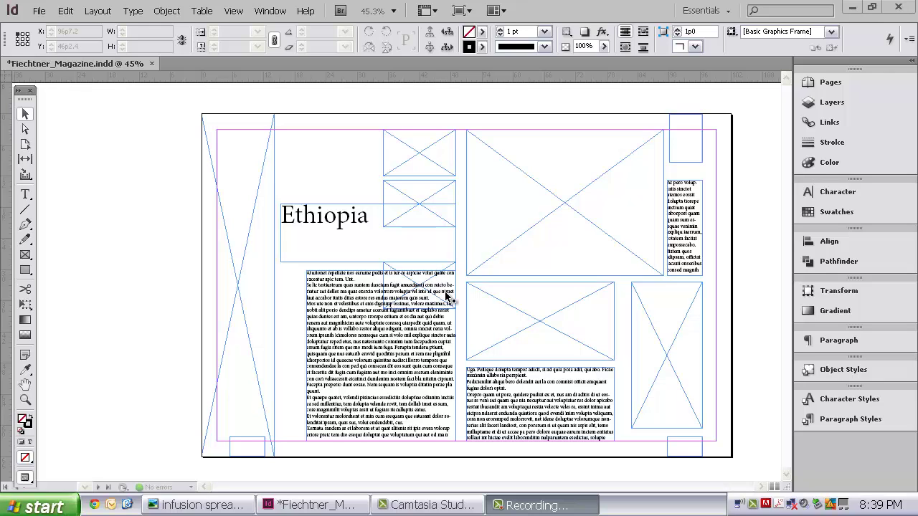
Extend the body text frame's top edge upward and apply Wrap Around Bounding Box
left_click(348, 292)
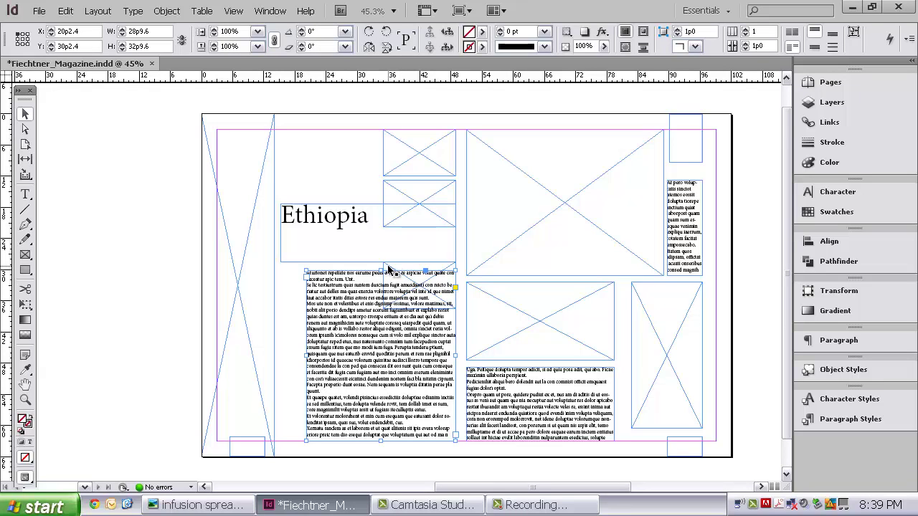
left_click_drag(391, 271, 382, 264)
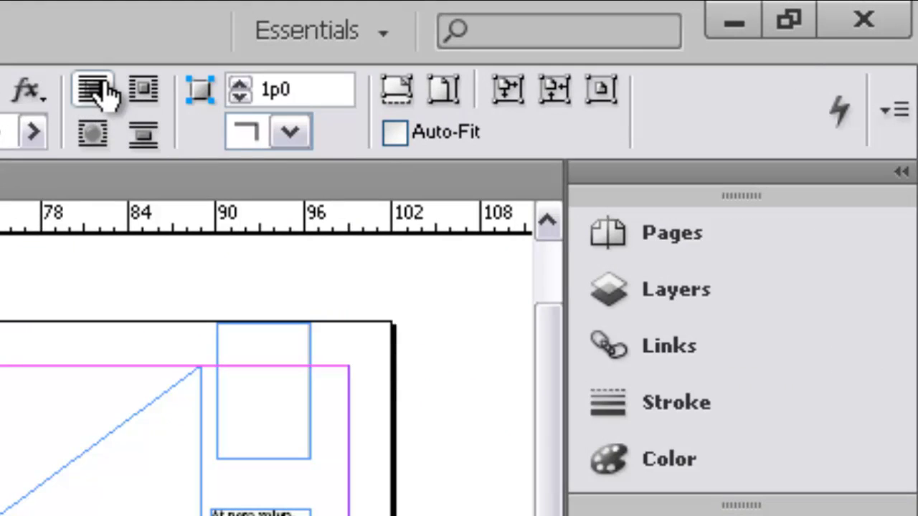
left_click(146, 90)
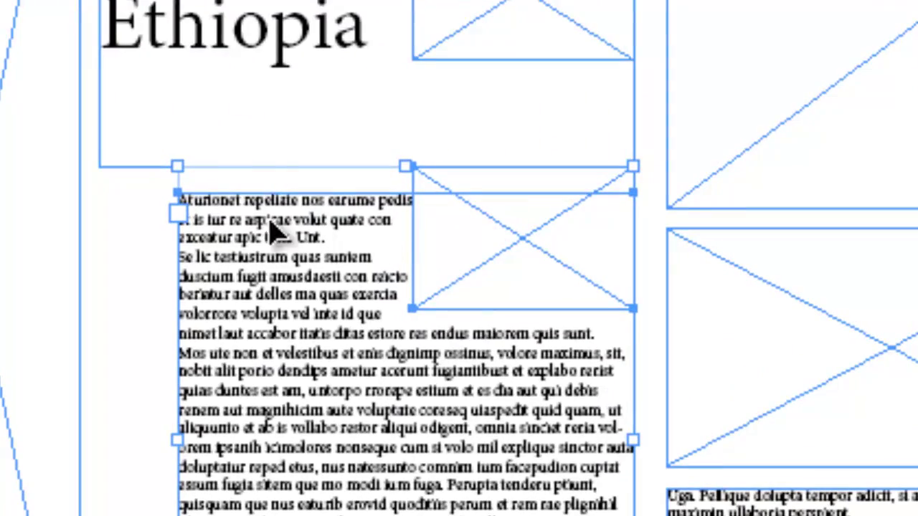
key("ctrl+shift+a")
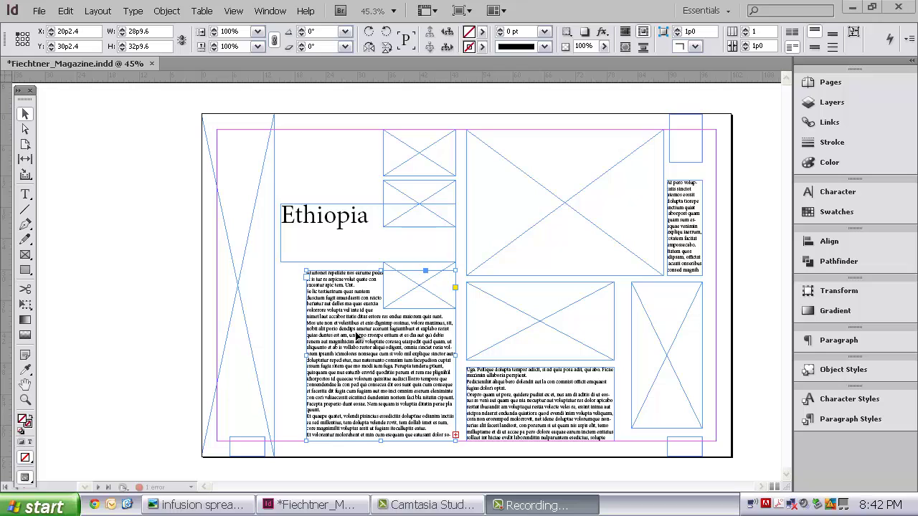
Set the left-page body text frame to 2 fixed-number columns in Text Frame Options
right_click(356, 335)
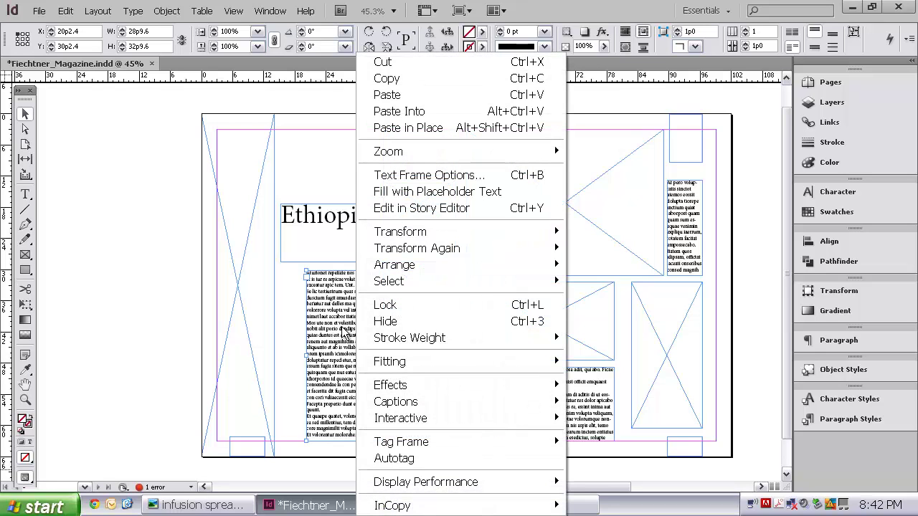
left_click(421, 177)
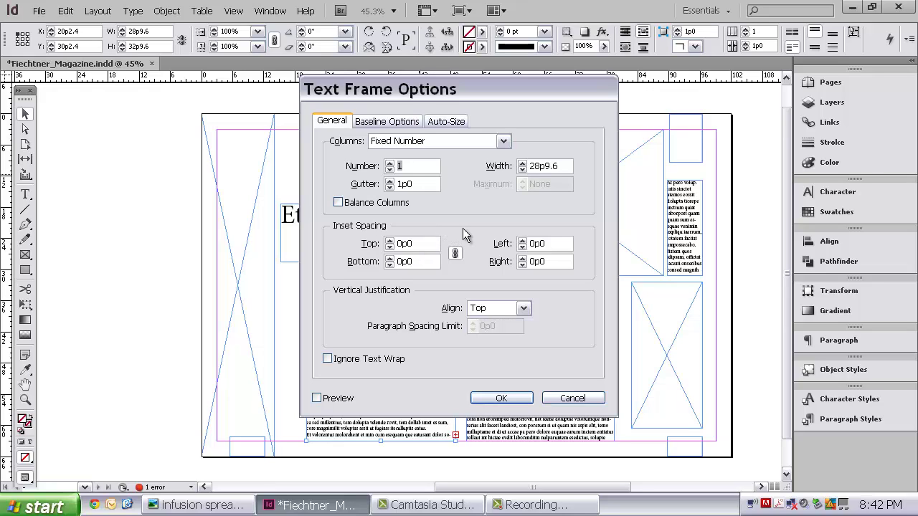
left_click(504, 142)
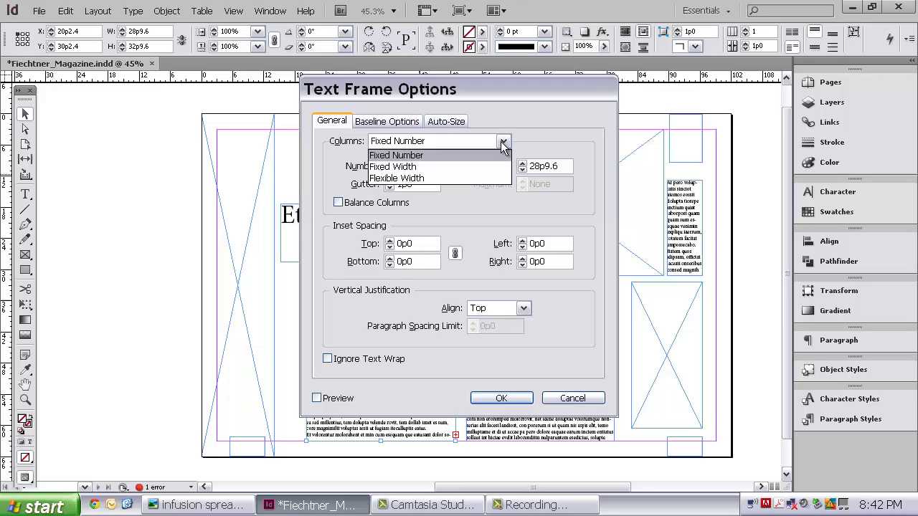
left_click(504, 142)
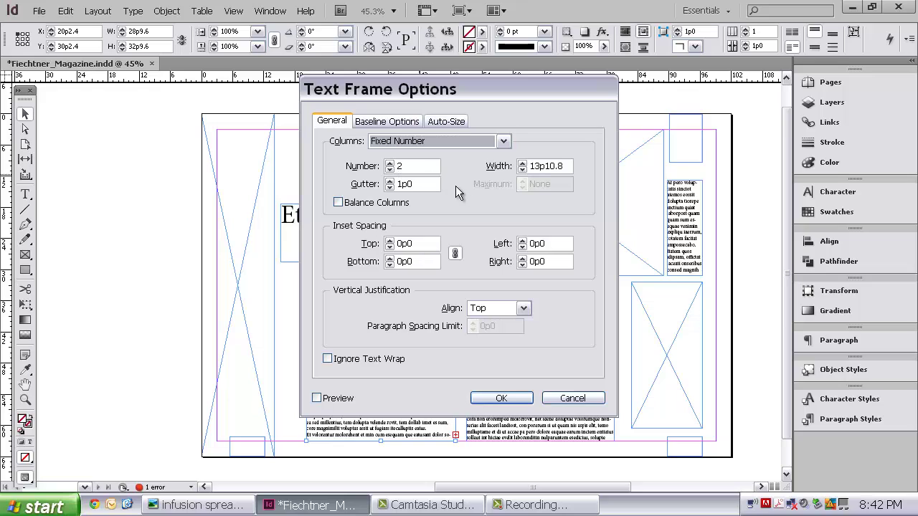
left_click(501, 398)
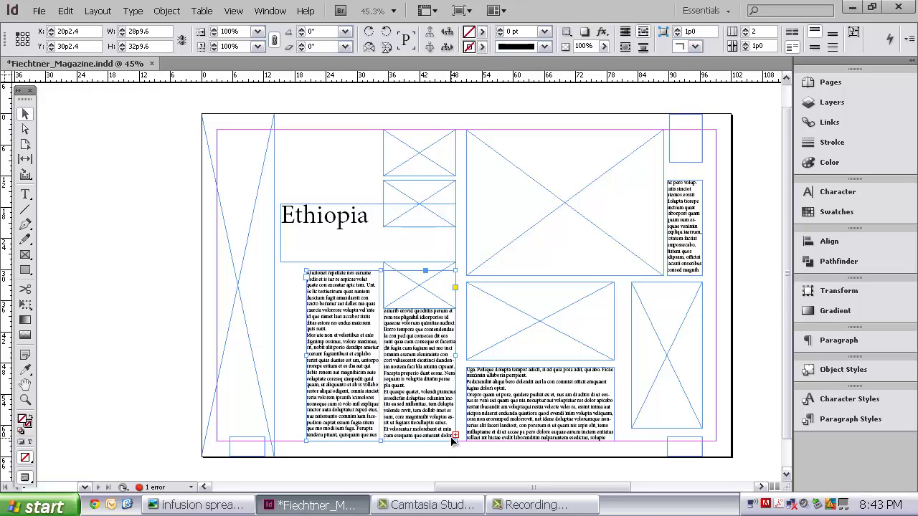
Give the lower text frame on page 37 two columns through Text Frame Options
left_click(510, 396)
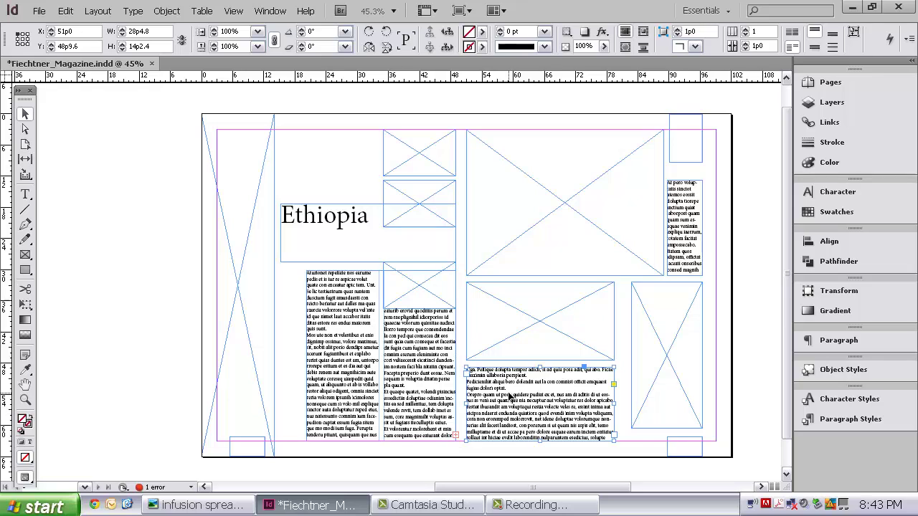
right_click(509, 395)
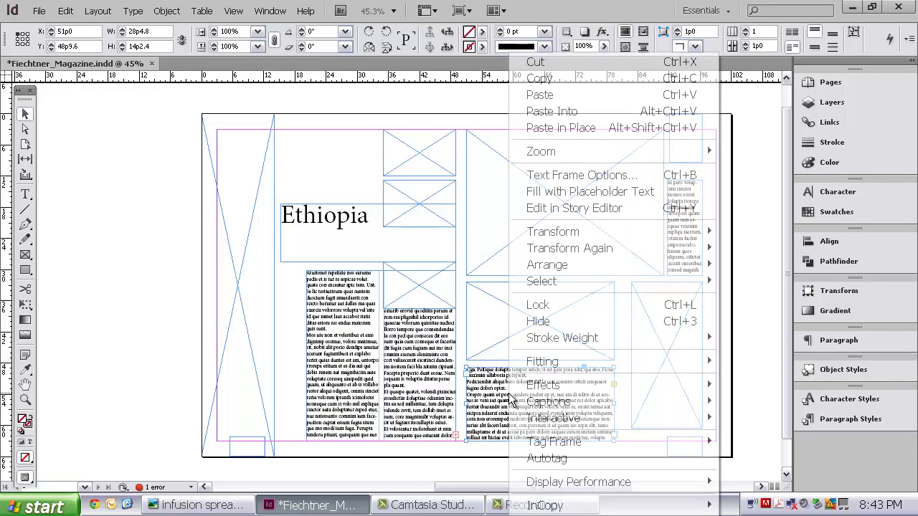
left_click(559, 182)
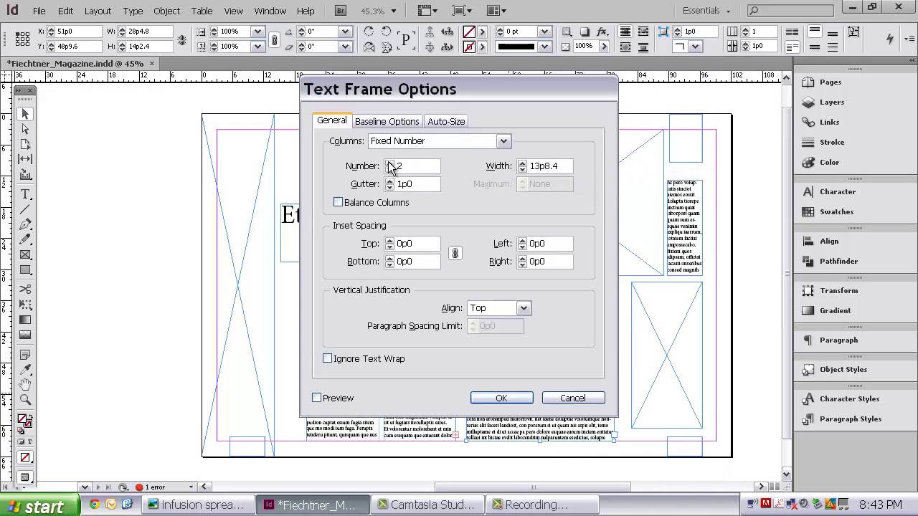
left_click(502, 399)
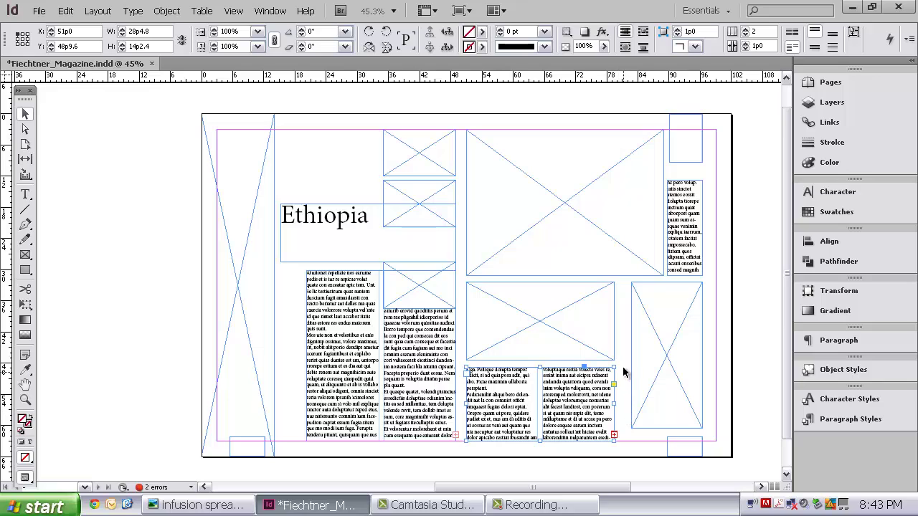
Select all six picture frames across the spread and group them
left_click(622, 328)
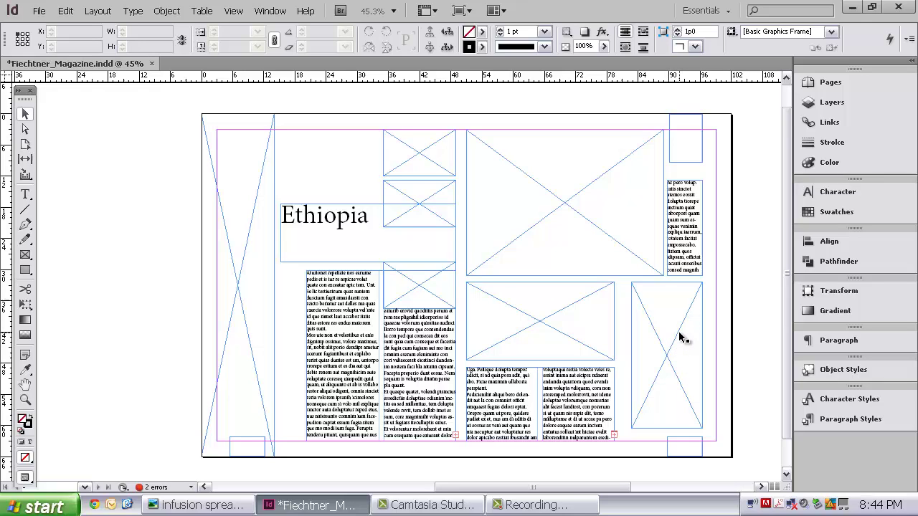
left_click(679, 338)
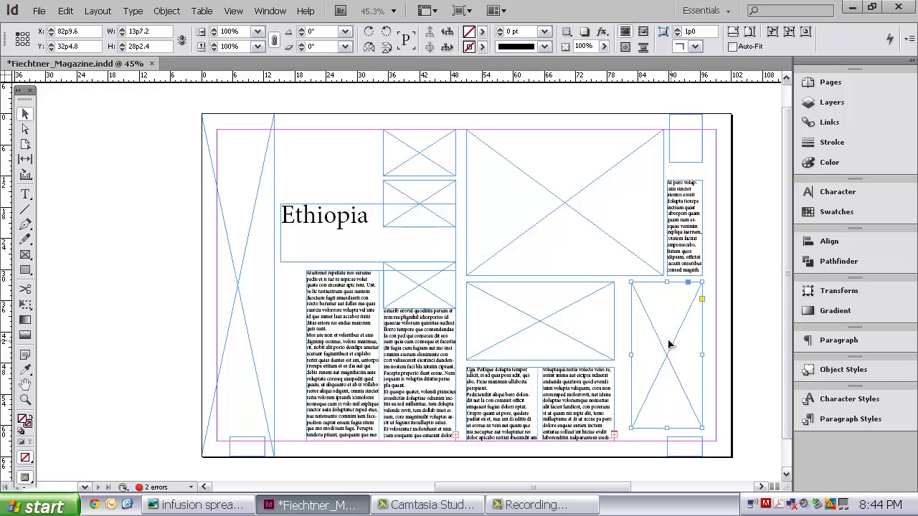
left_click(581, 329, "shift")
left_click(594, 264, "shift")
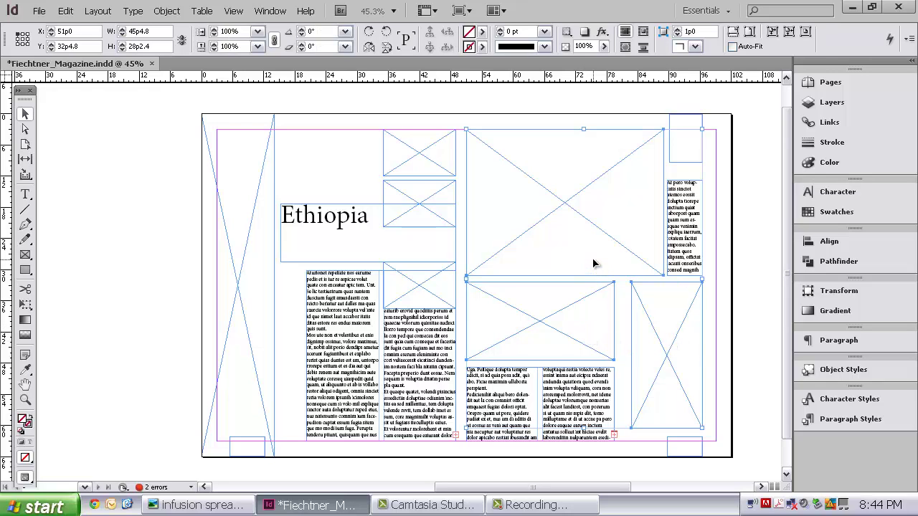
left_click(431, 156, "shift")
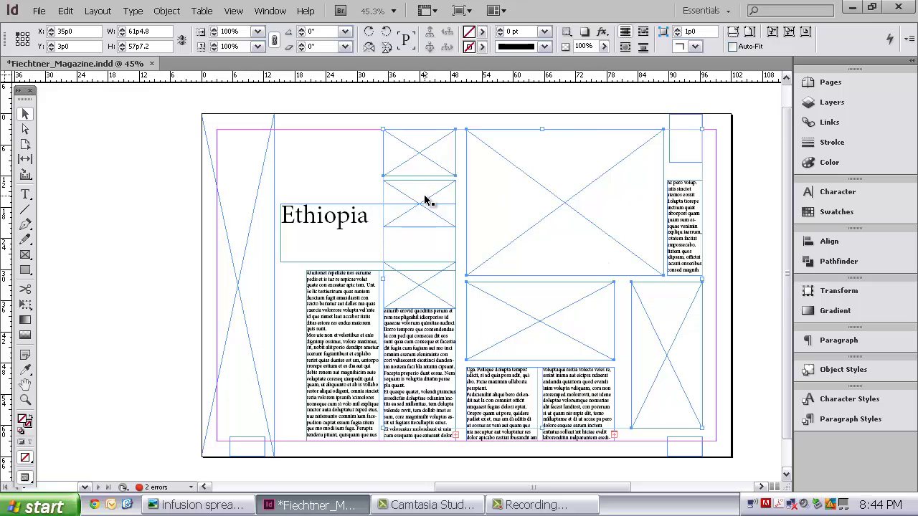
left_click(425, 199, "shift")
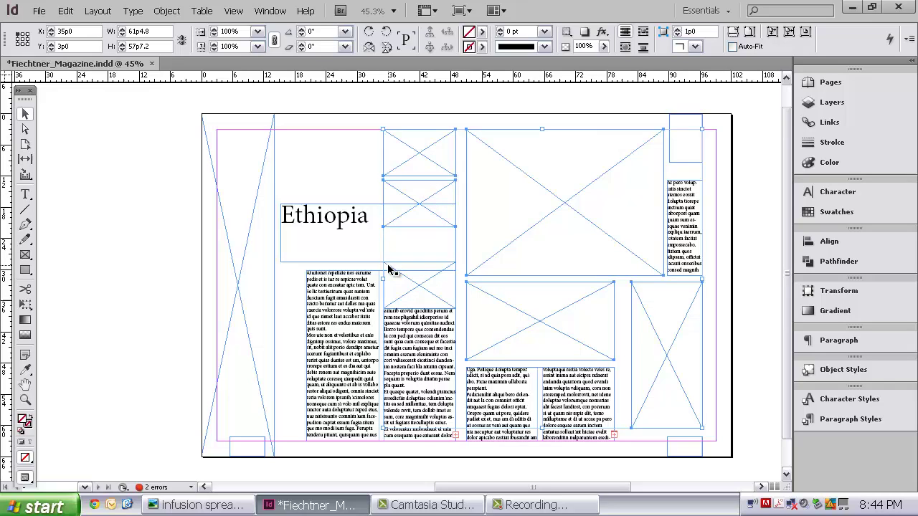
left_click(262, 188, "shift")
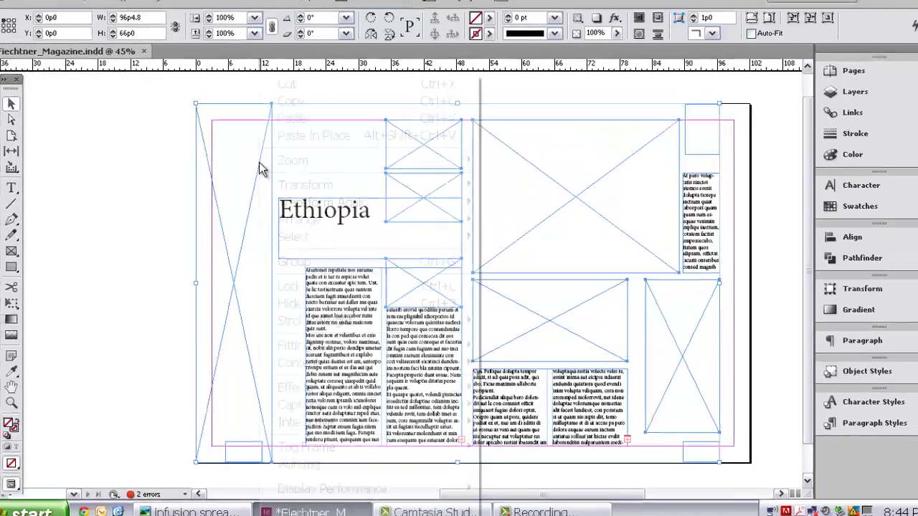
right_click(263, 173)
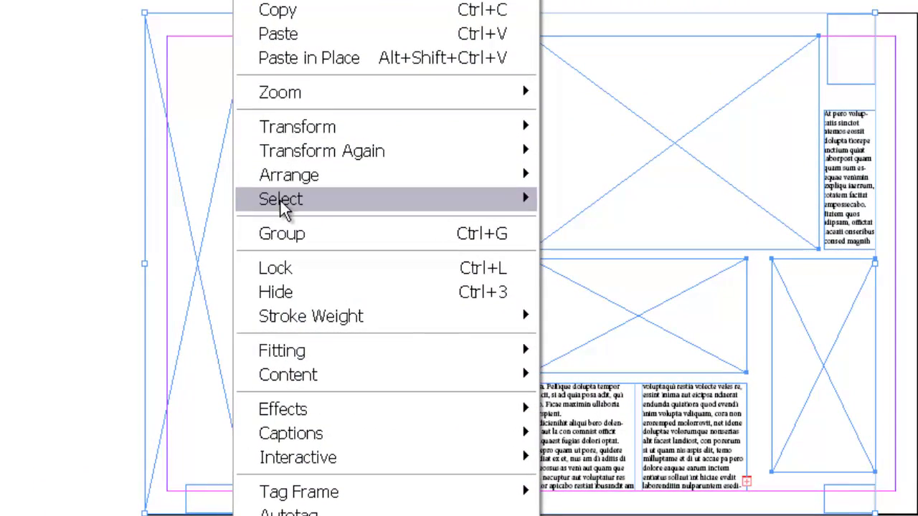
left_click(297, 240)
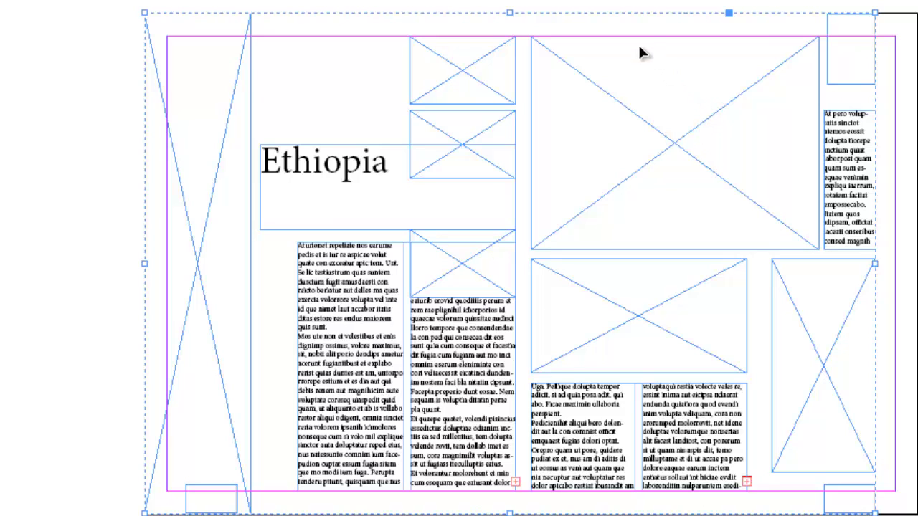
Set the picture-frame group's Frame Fitting Options to Fill Frame Proportionally
right_click(601, 86)
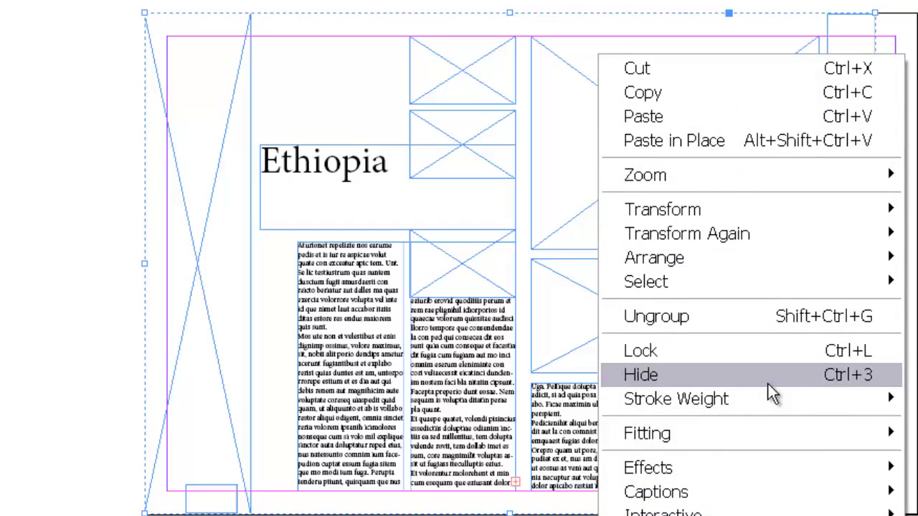
mouse_move(902, 443)
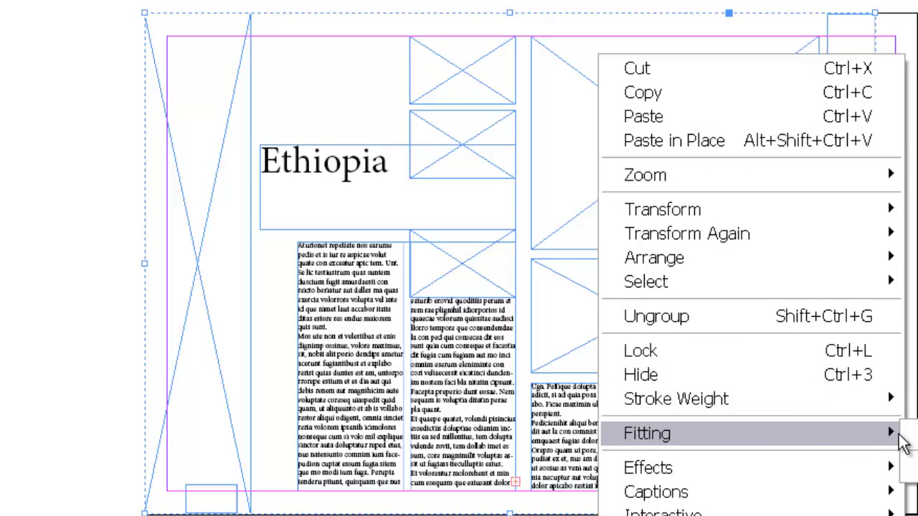
left_click(512, 4)
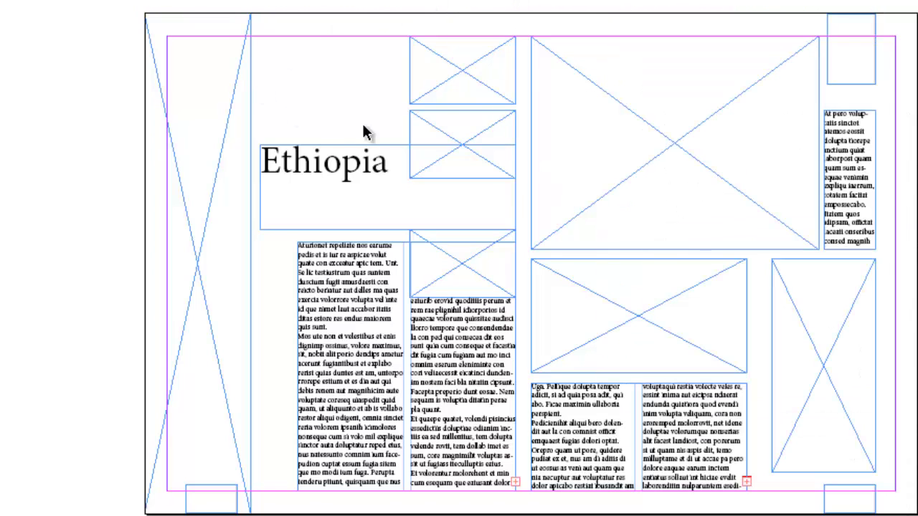
left_click(457, 72)
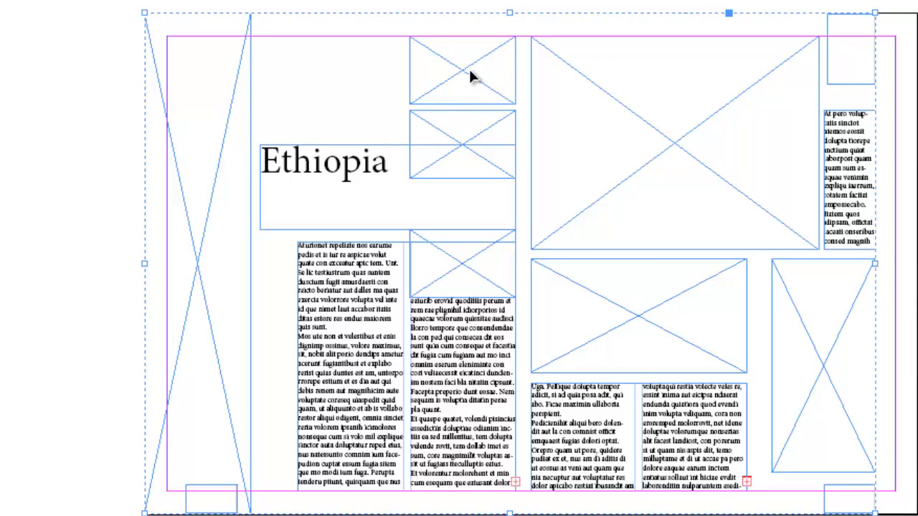
right_click(471, 70)
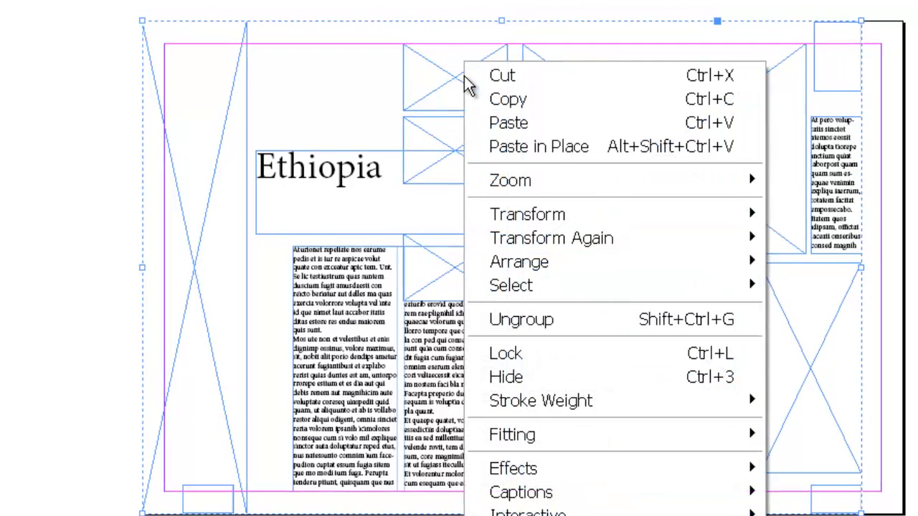
mouse_move(637, 441)
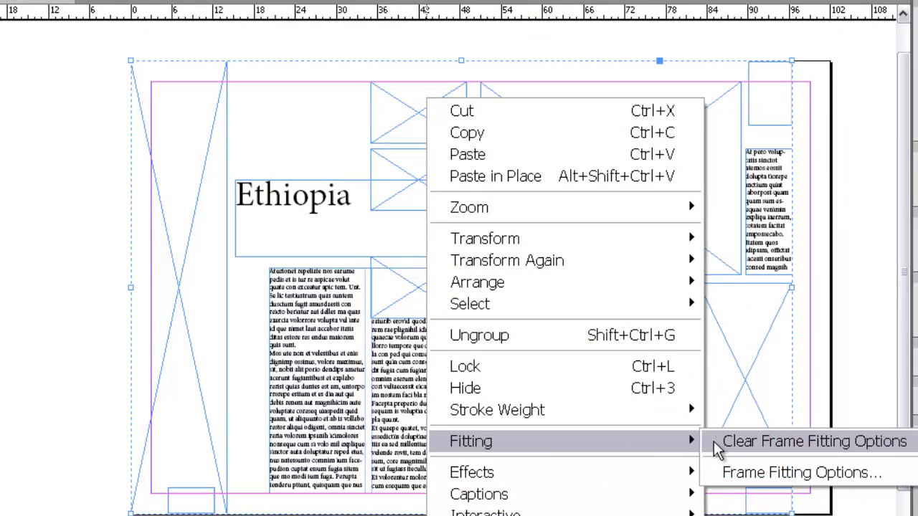
left_click(818, 477)
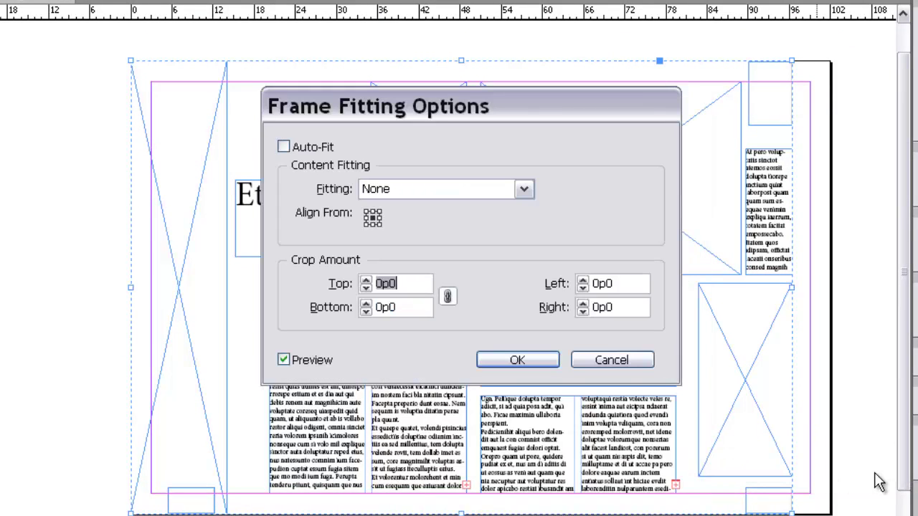
left_click(524, 191)
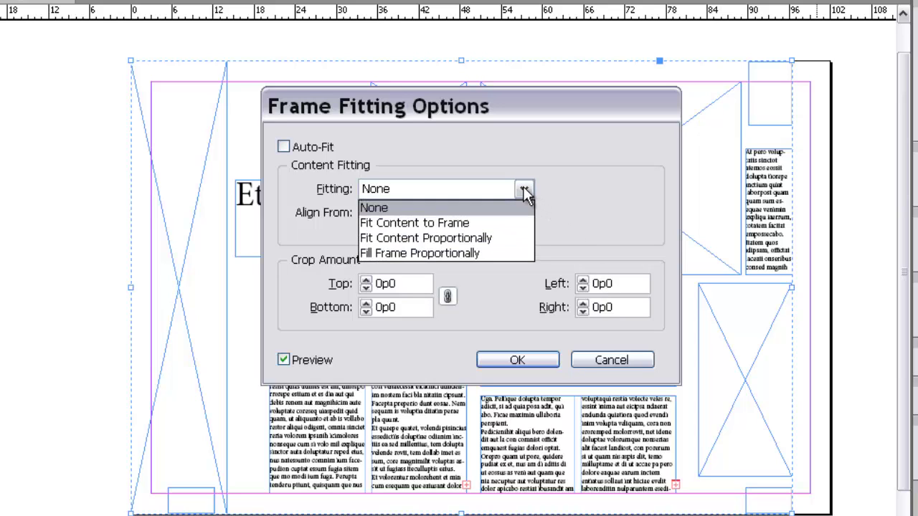
left_click(465, 252)
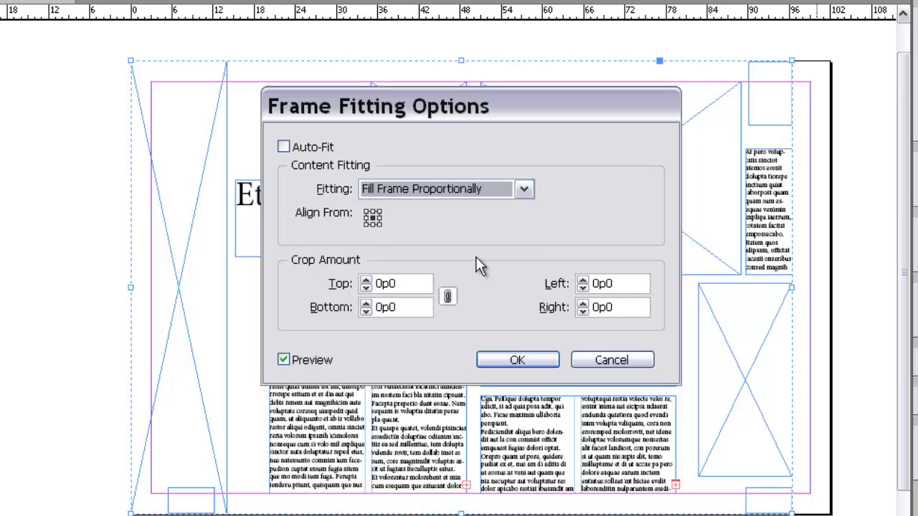
left_click(490, 354)
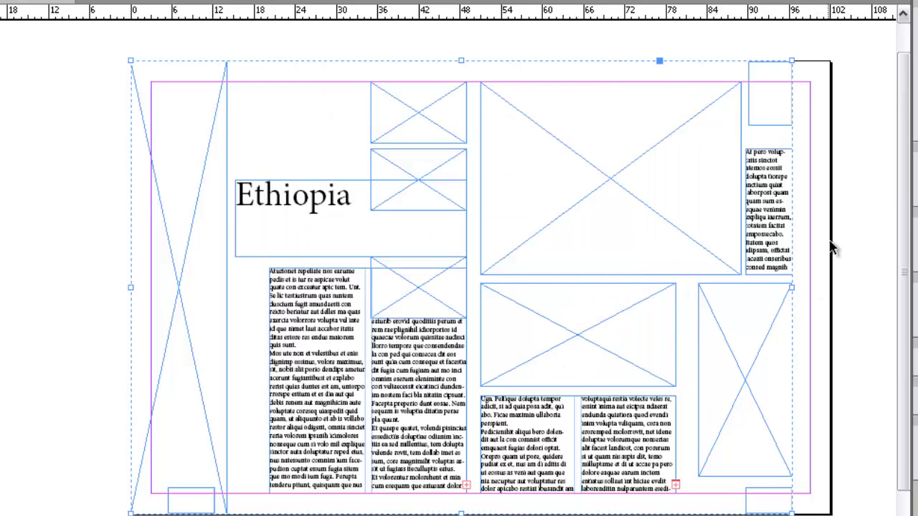
Group the Ethiopia title frame with the right, bottom and left text frames
left_click(858, 192)
left_click(753, 170)
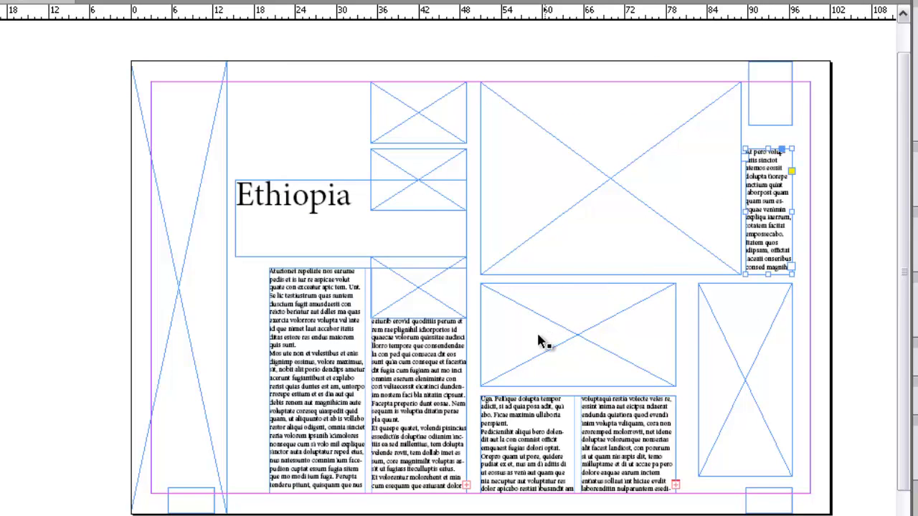
left_click(565, 431, "shift")
left_click(366, 385, "shift")
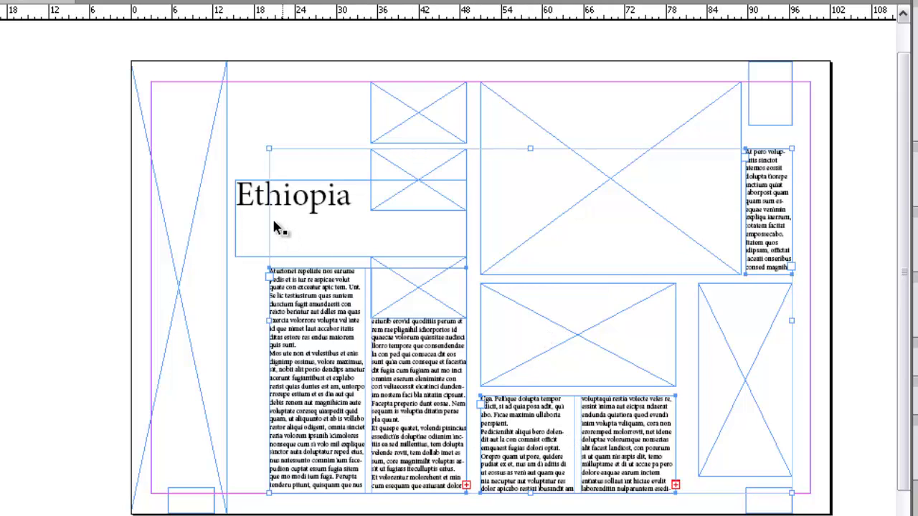
left_click(253, 201, "shift")
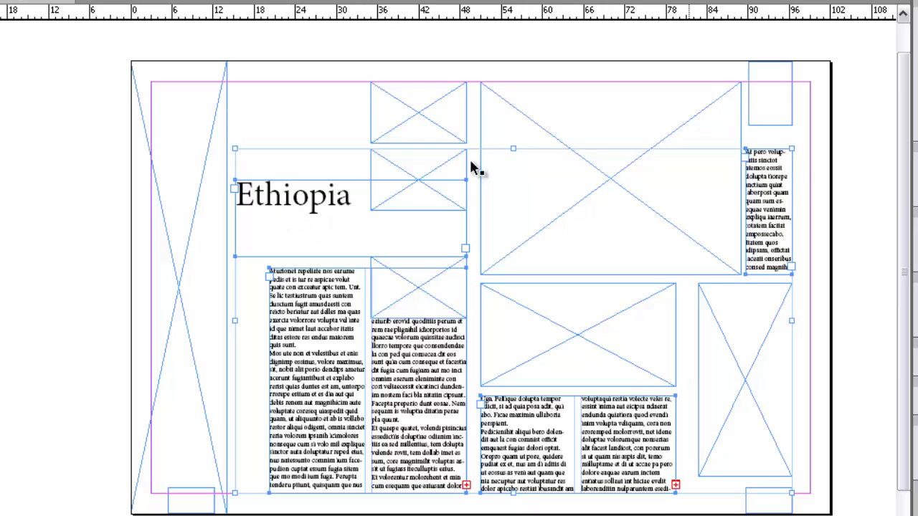
right_click(321, 203)
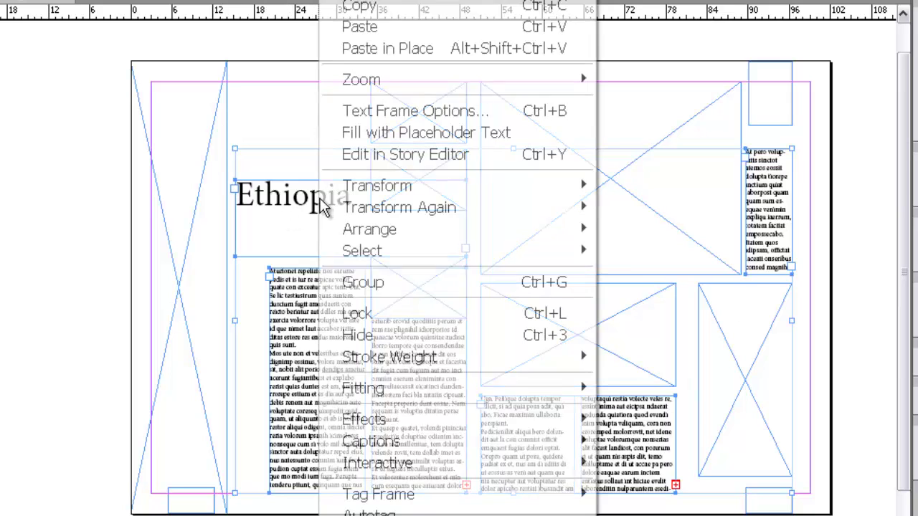
left_click(382, 284)
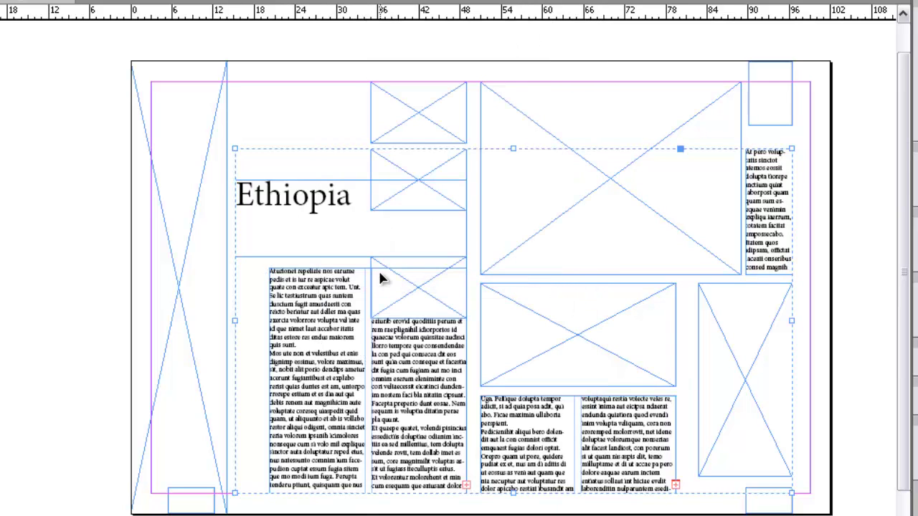
Group the three small corner frames at bottom-left, bottom-right and top-right, then deselect
left_click(880, 213)
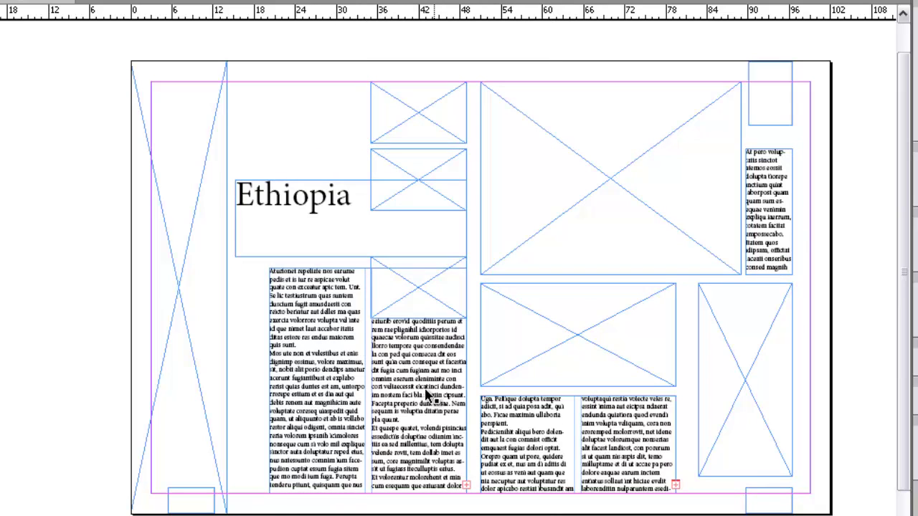
left_click(212, 495)
double_click(212, 495)
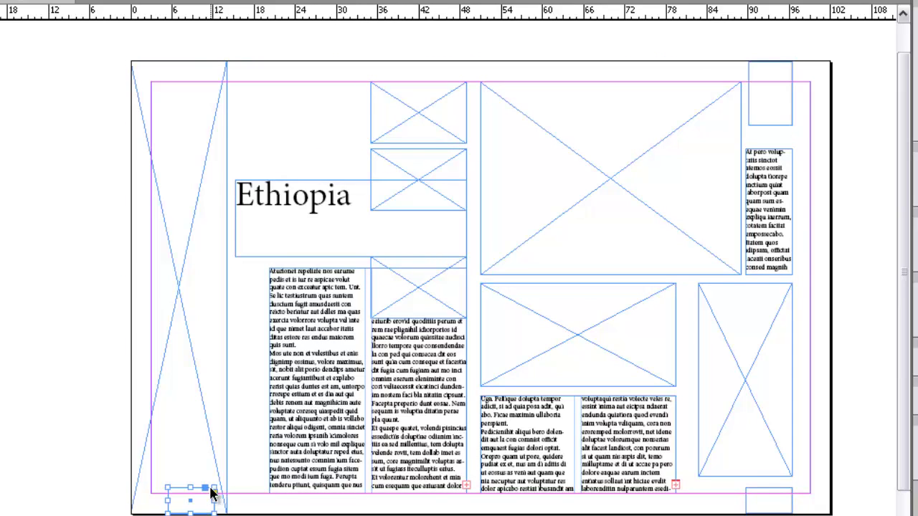
left_click(782, 493, "shift")
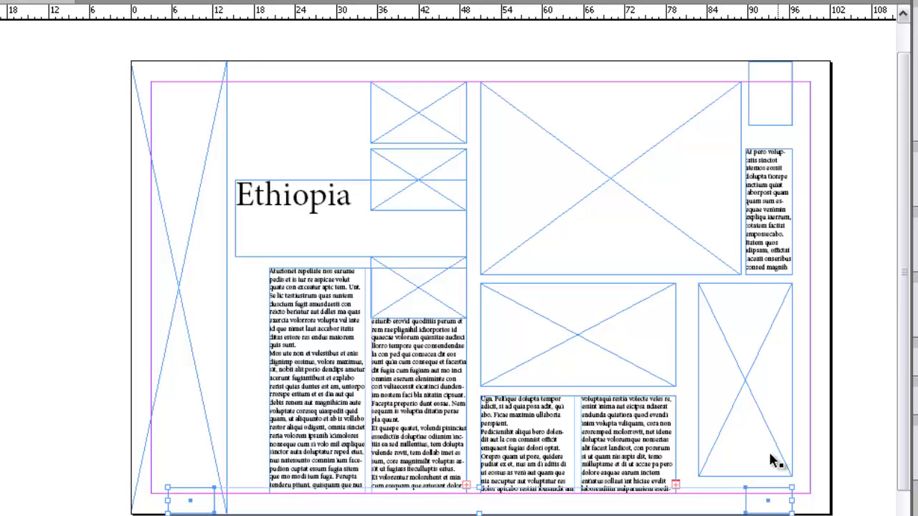
left_click(792, 93, "shift")
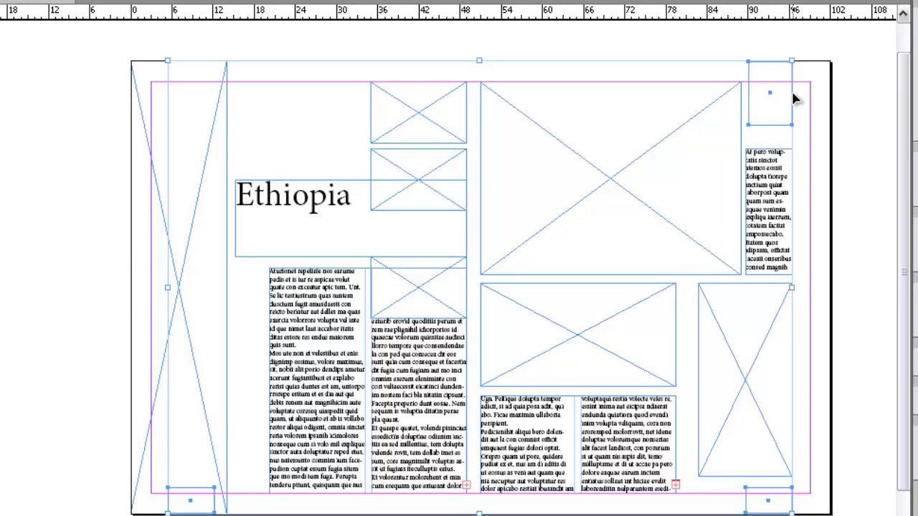
right_click(794, 96)
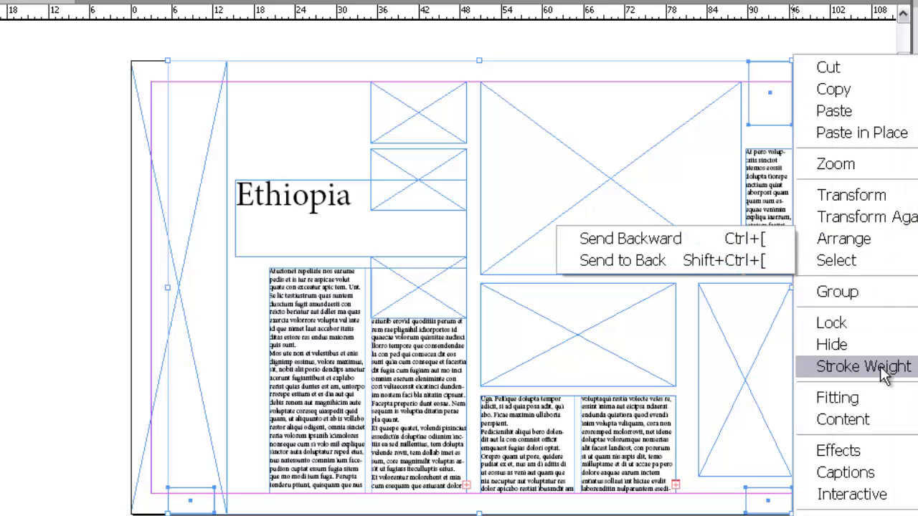
left_click(879, 294)
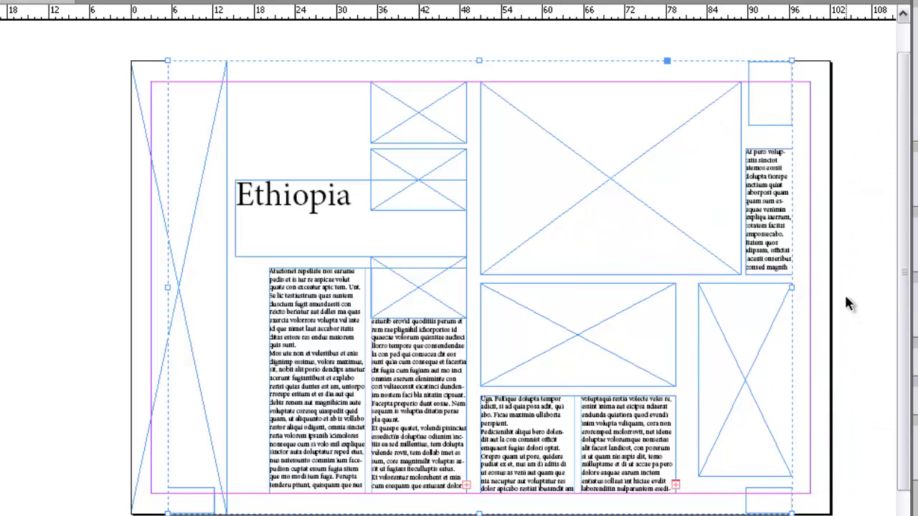
left_click(859, 179)
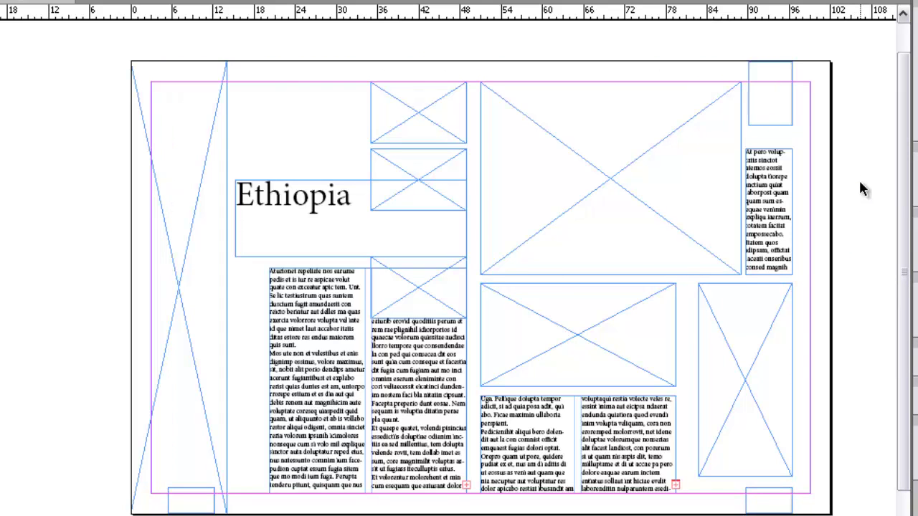
left_click(756, 65)
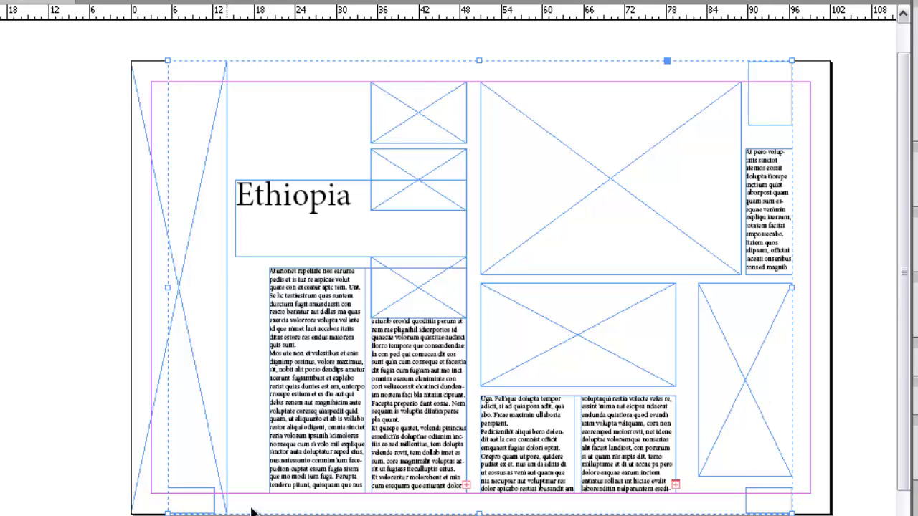
left_click(846, 276)
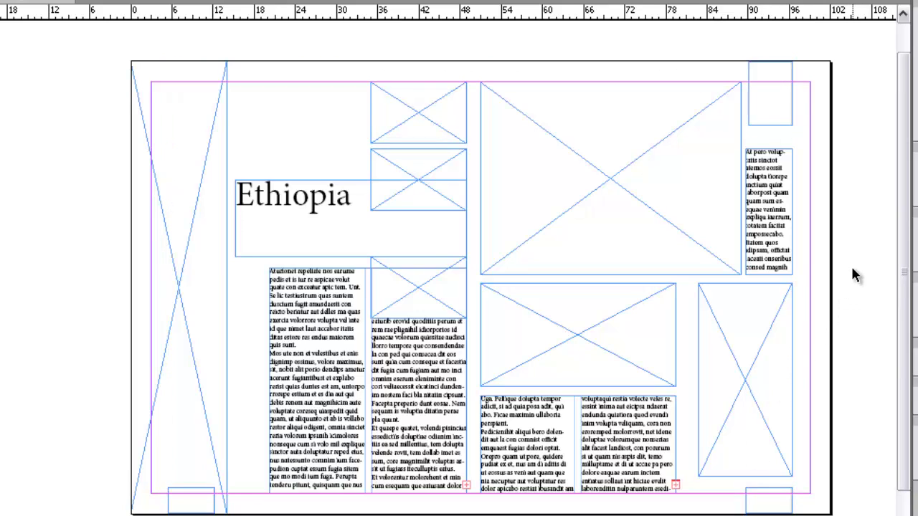